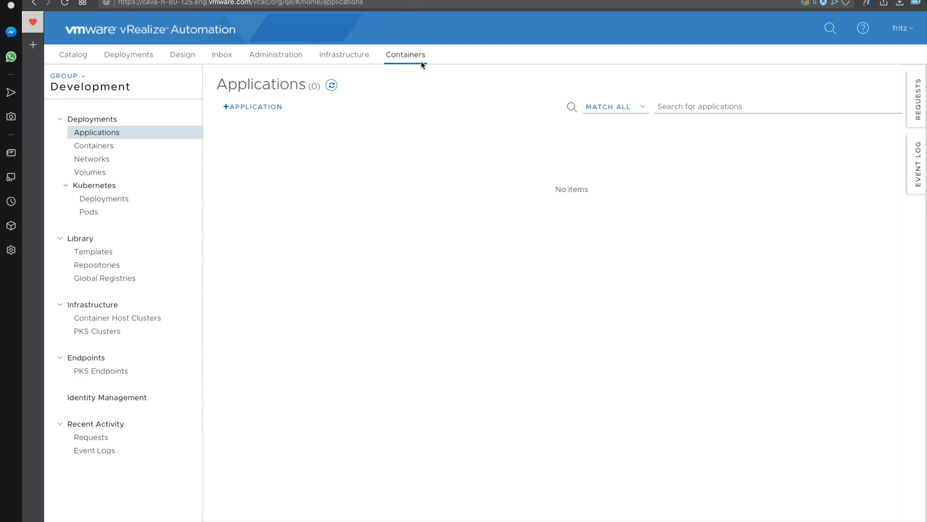
left_click(117, 377)
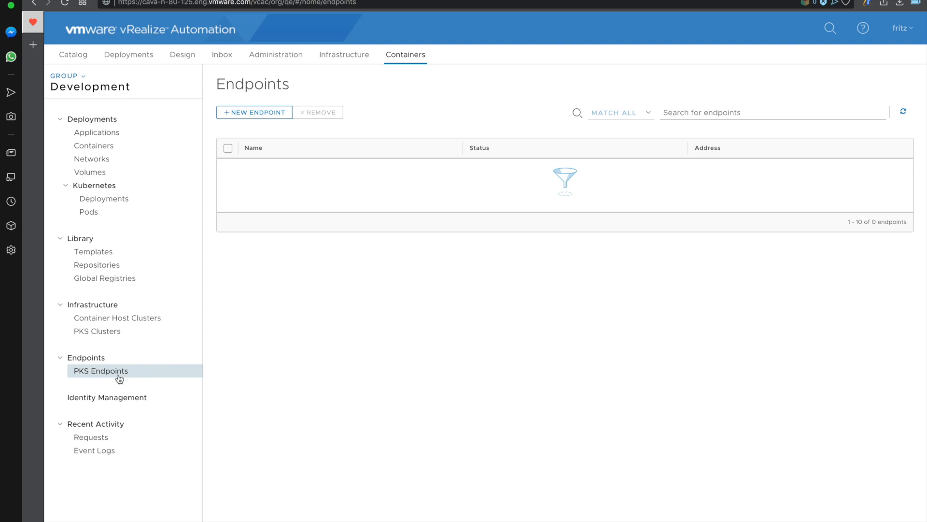
left_click(285, 113)
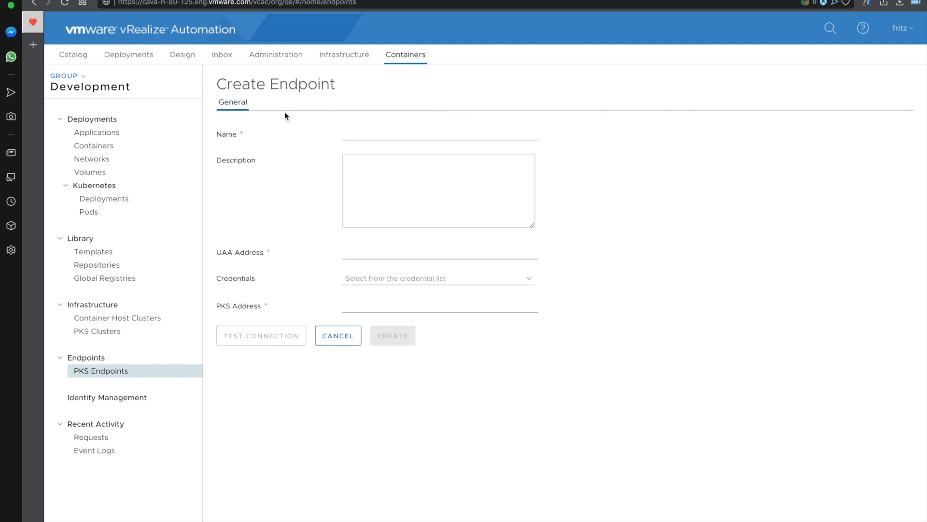
left_click(351, 135)
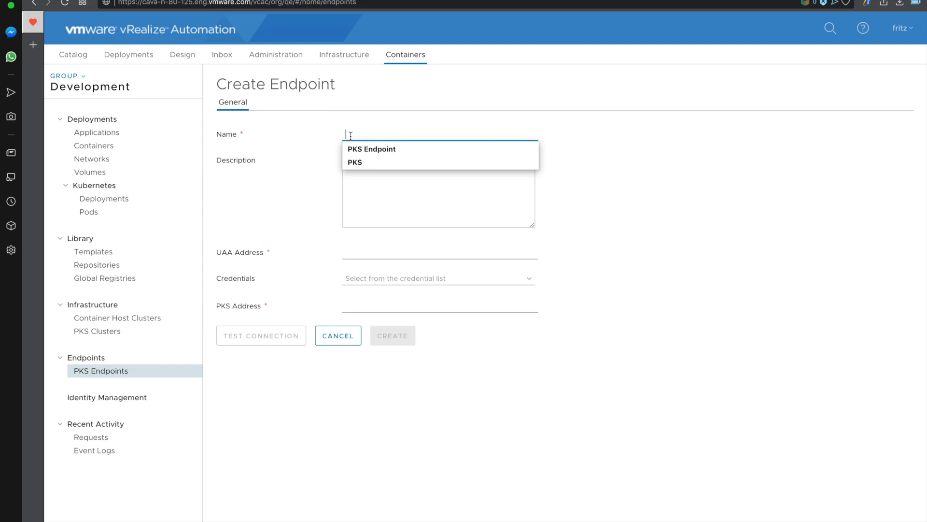
type("PKS ")
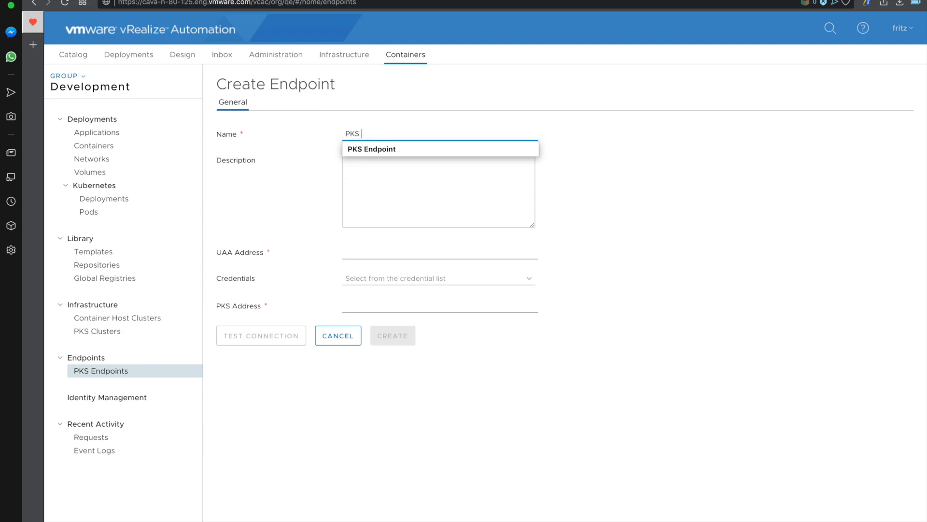
type("Endpoint")
left_click(362, 253)
key("super+v")
left_click(654, 359)
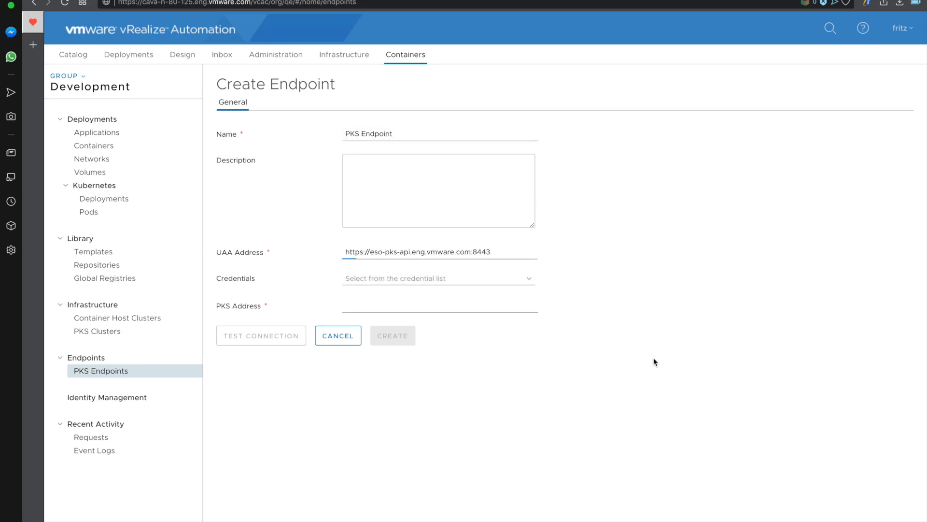
left_click(533, 285)
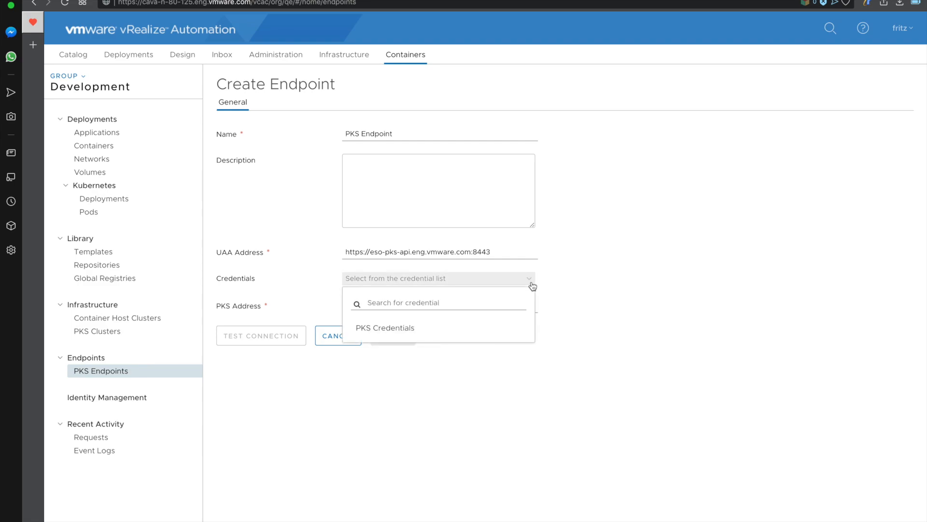
left_click(440, 333)
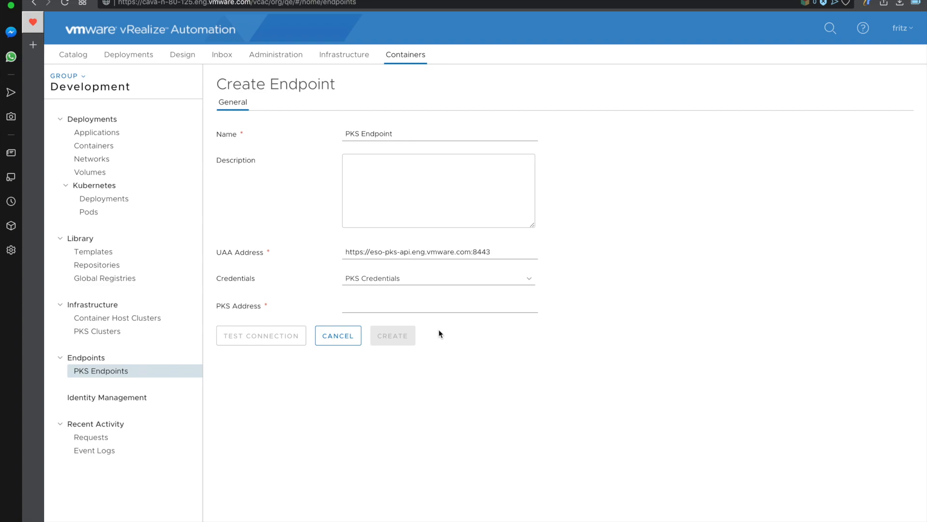
left_click(439, 307)
key("super+v")
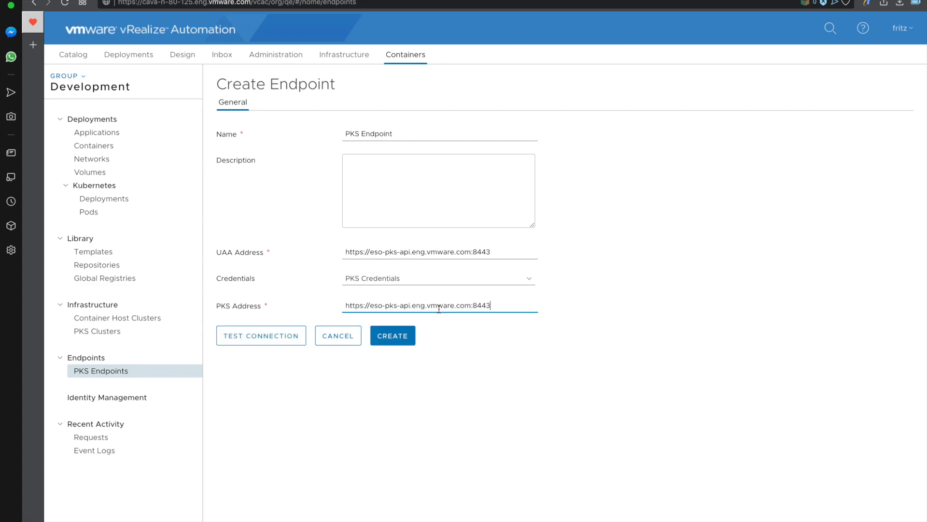
key("BackSpace")
key("BackSpace")
key("BackSpace")
key("BackSpace")
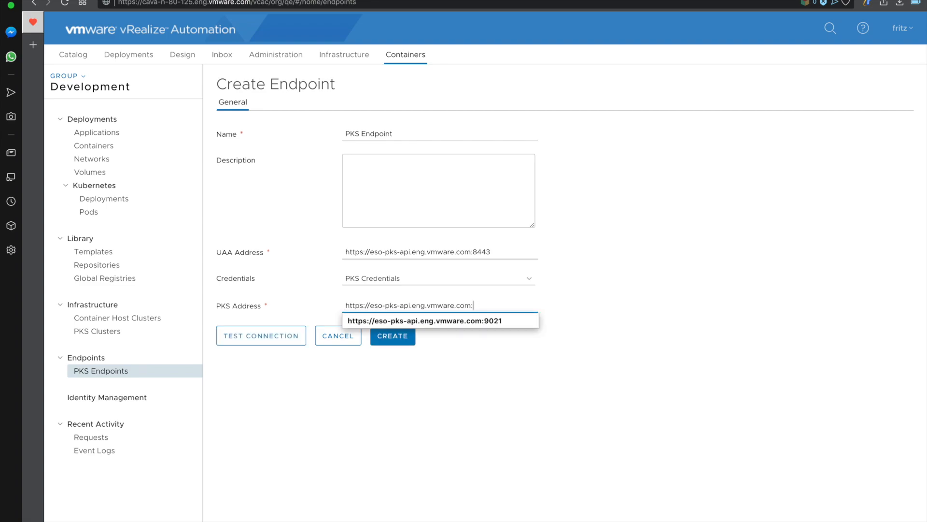
type("9021")
left_click(393, 409)
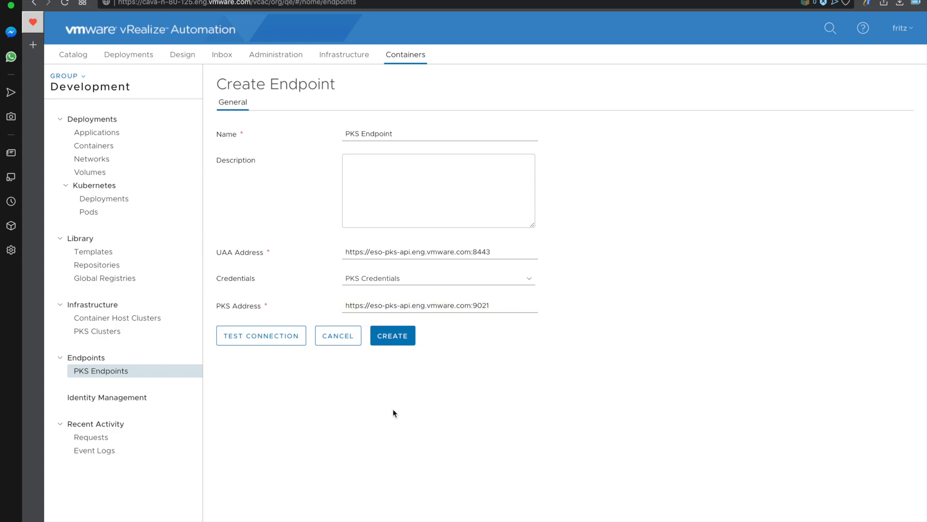
Test the endpoint connection, accepting the certificates for ports 8443 and 9021 after viewing their details, and create the endpoint.
left_click(252, 334)
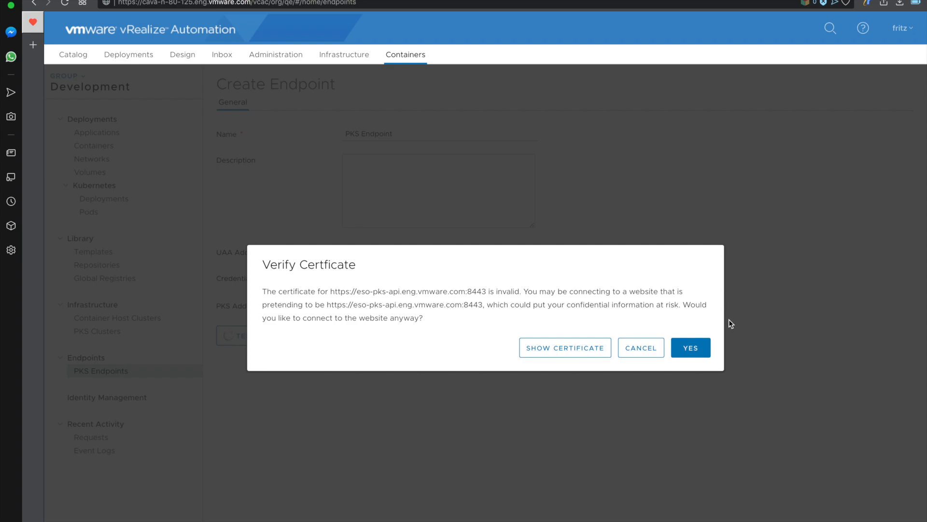
left_click(607, 347)
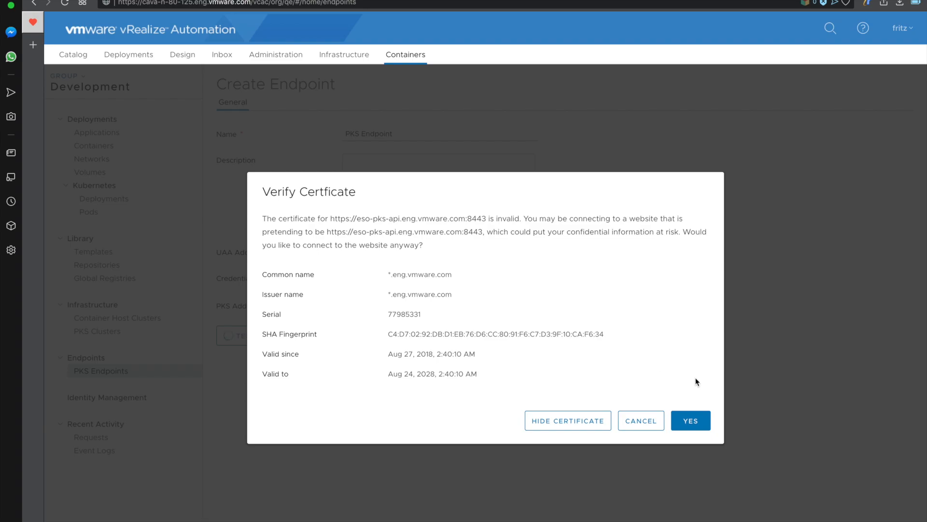
left_click(690, 422)
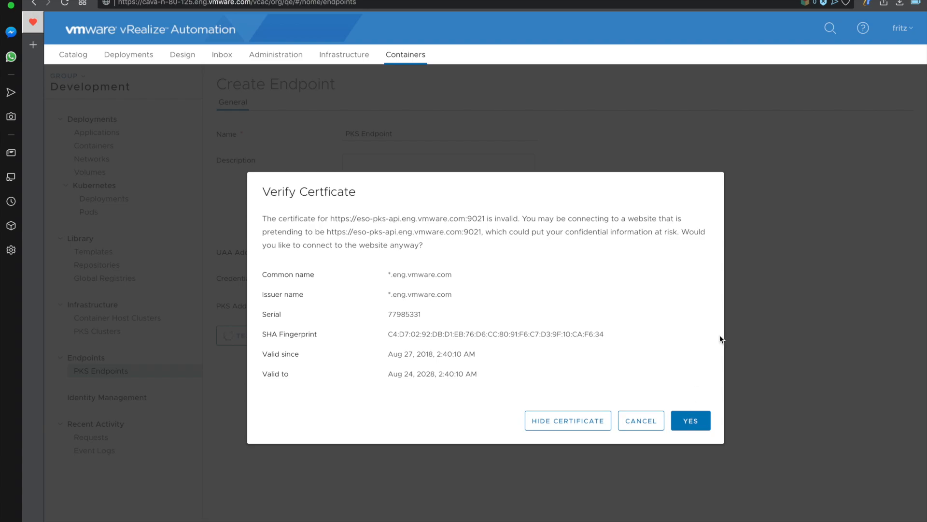
left_click(695, 425)
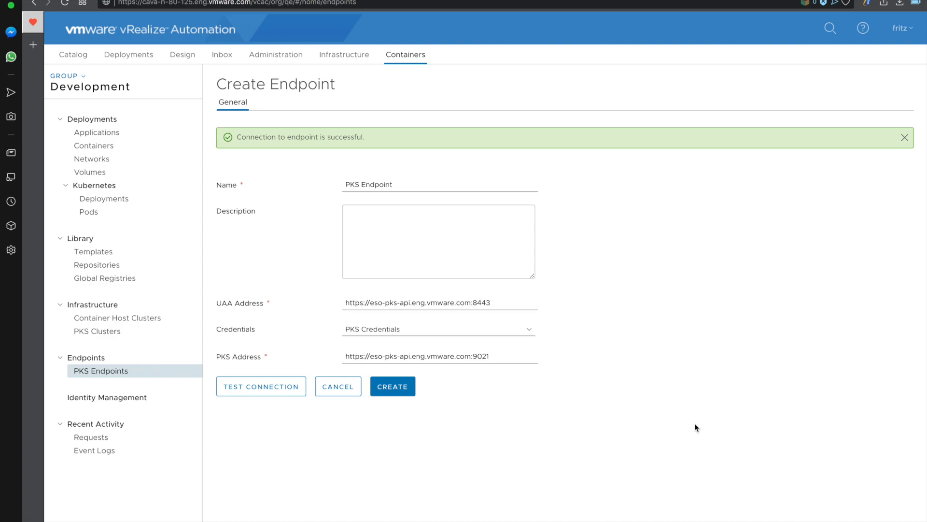
left_click(403, 389)
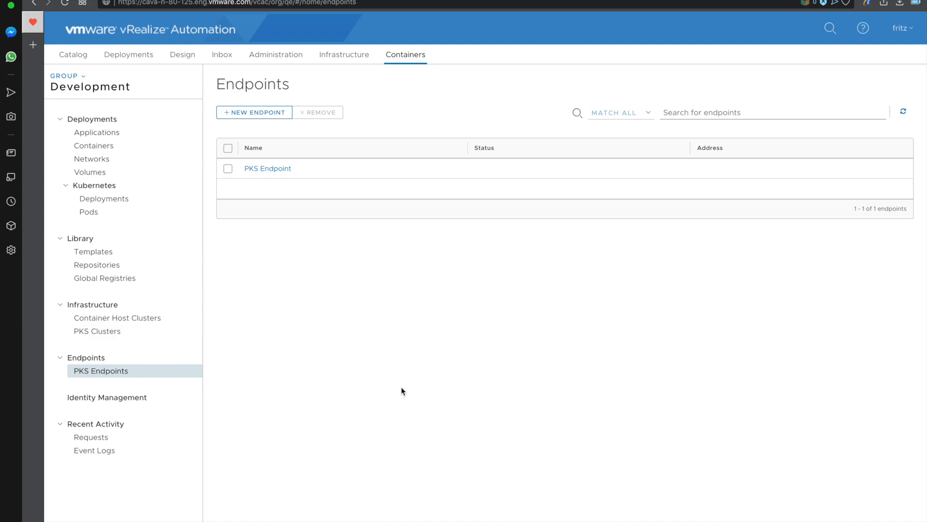
Review the clusters of PKS Endpoint and assign Plan 1 to the Development group in its plan assignments.
left_click(288, 169)
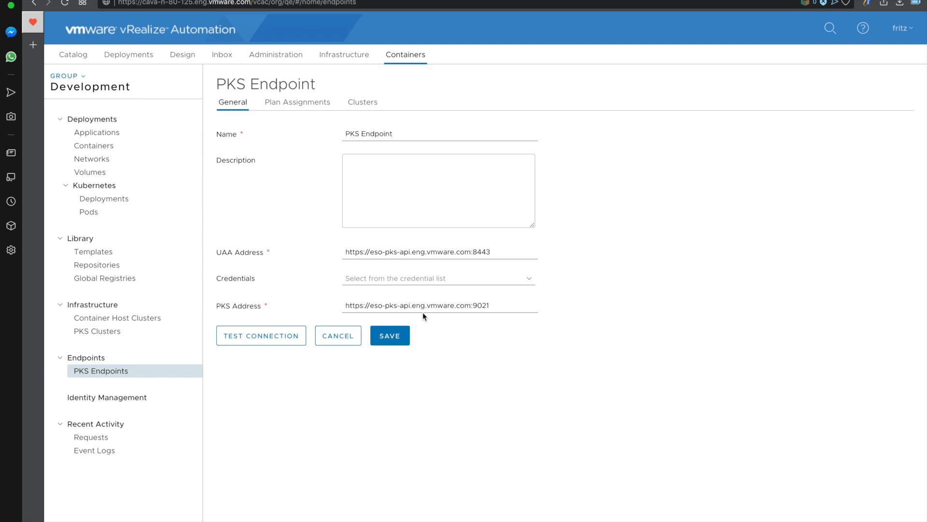
left_click(376, 105)
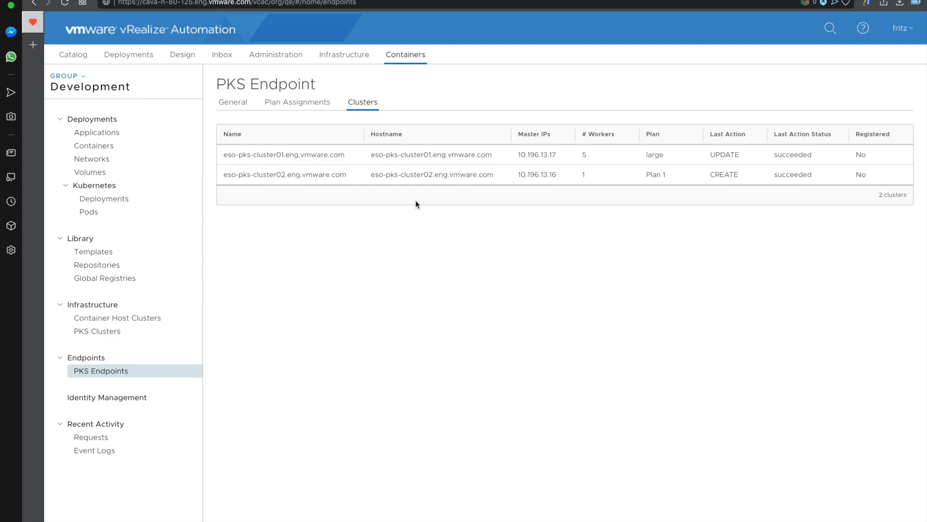
left_click(323, 109)
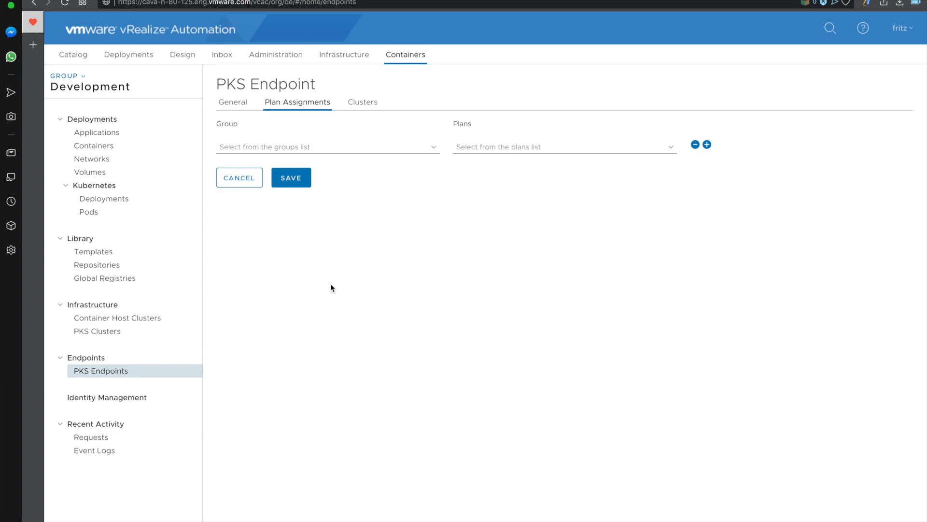
left_click(407, 149)
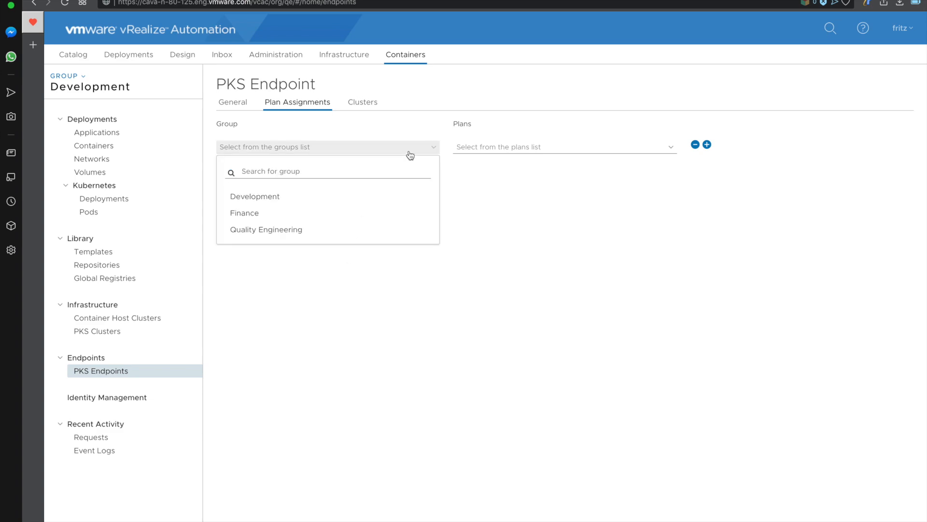
left_click(322, 200)
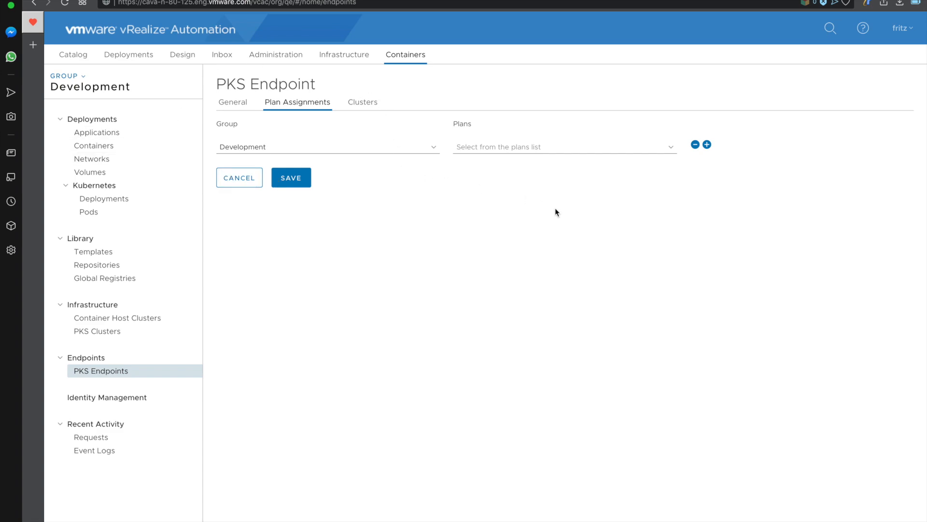
left_click(584, 146)
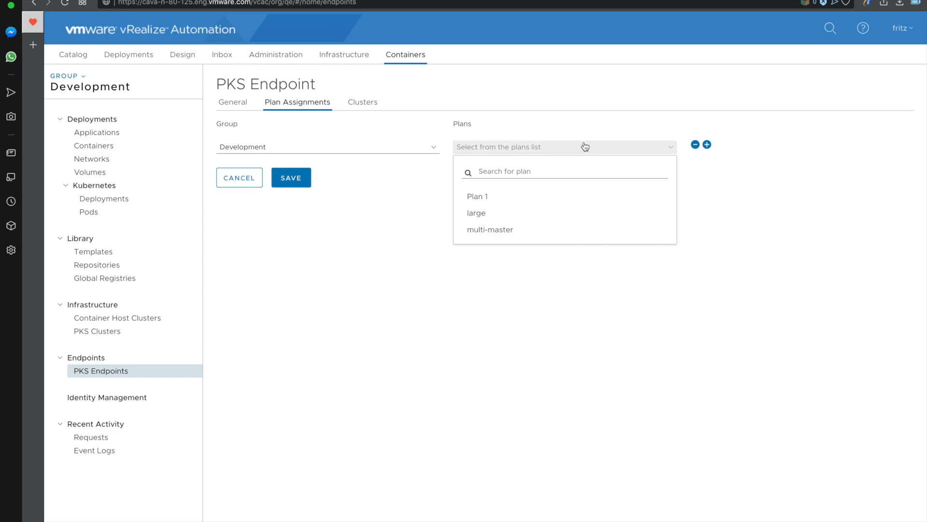
left_click(536, 202)
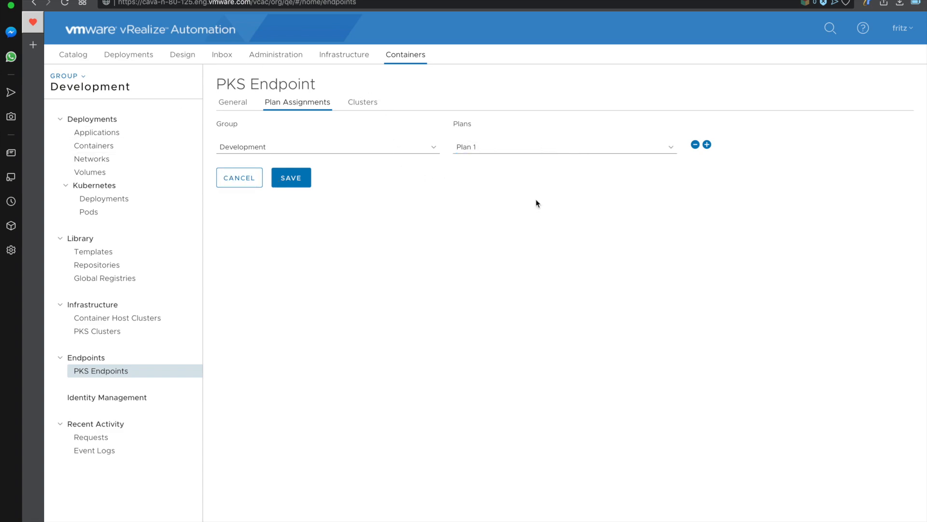
Add a second plan assignment giving the Quality Engineering group the large plan.
left_click(707, 145)
left_click(423, 175)
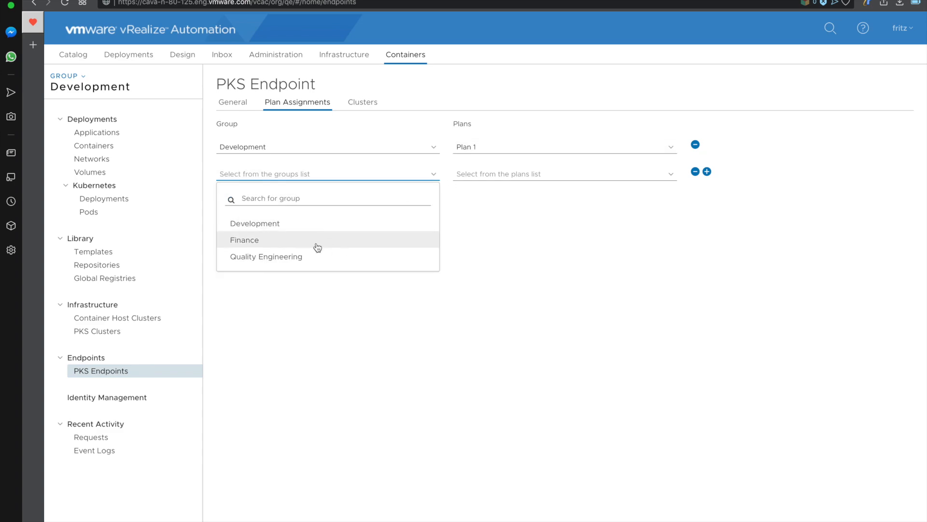
left_click(304, 257)
left_click(560, 176)
left_click(520, 237)
Add a third plan assignment giving Quality Engineering the multi-master plan, and save the plan assignments.
left_click(708, 172)
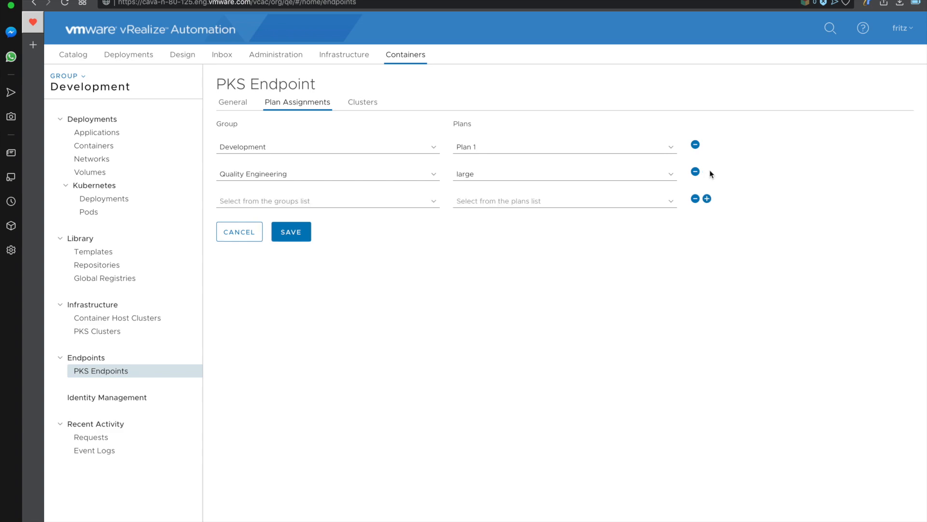
left_click(395, 203)
left_click(331, 280)
left_click(553, 207)
left_click(514, 283)
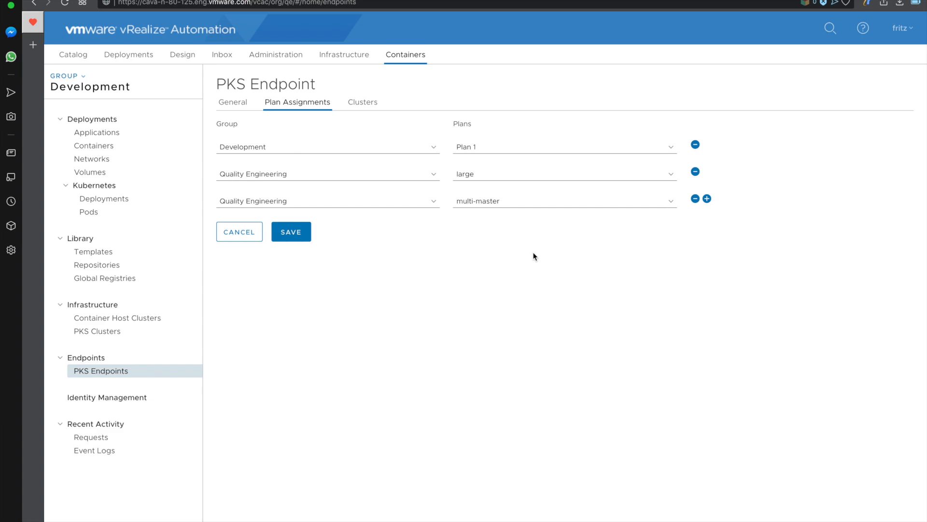
left_click(302, 236)
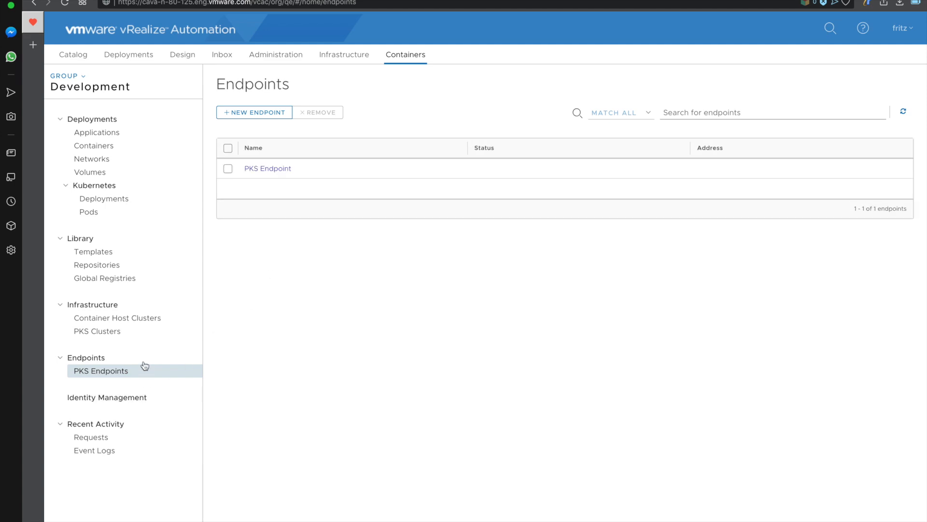
Add the existing PKS cluster eso-pks-cluster01.eng.vmware.com from PKS Endpoint to the Development group, connecting by master host name.
left_click(138, 333)
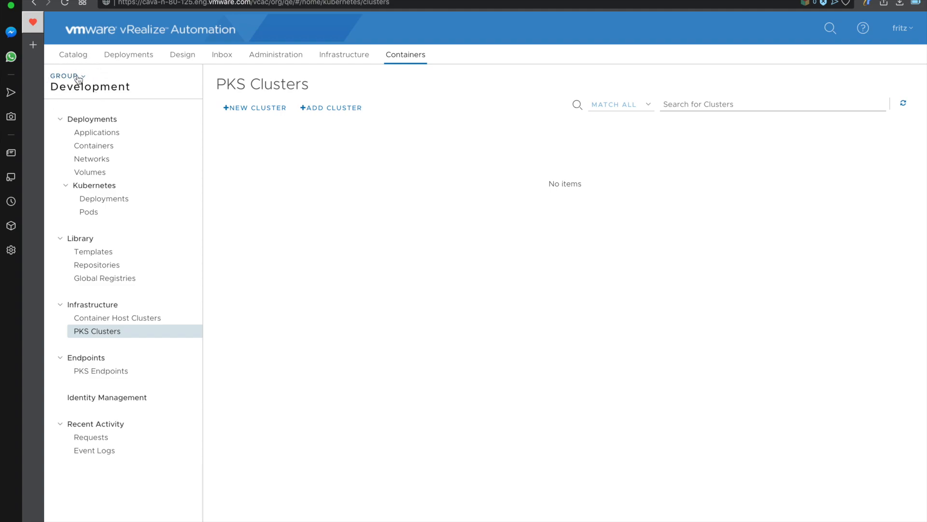
left_click(78, 77)
left_click(78, 79)
left_click(352, 111)
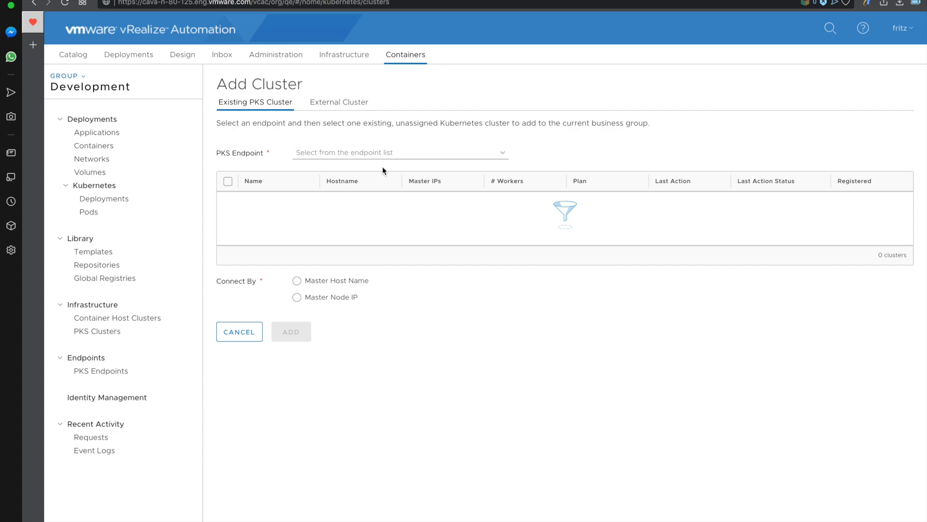
left_click(392, 155)
left_click(405, 131)
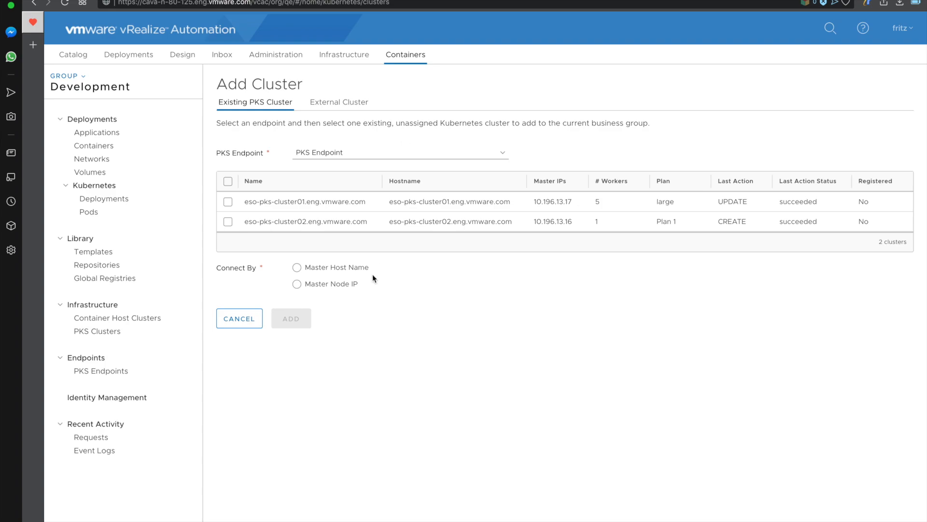
left_click(229, 202)
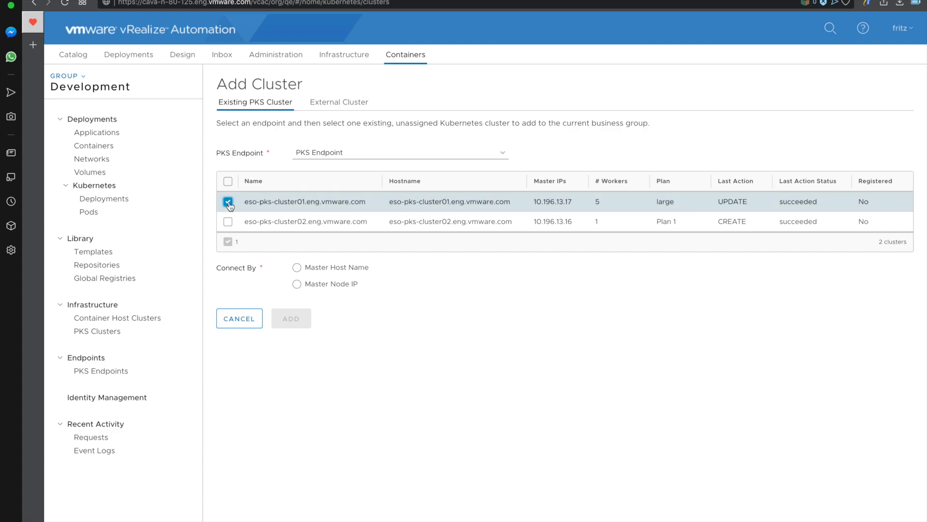
left_click(336, 269)
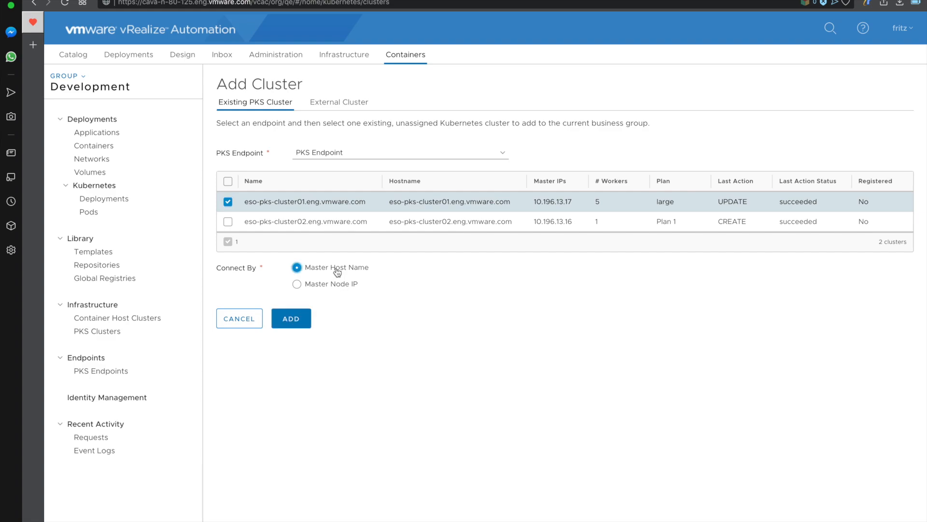
left_click(293, 322)
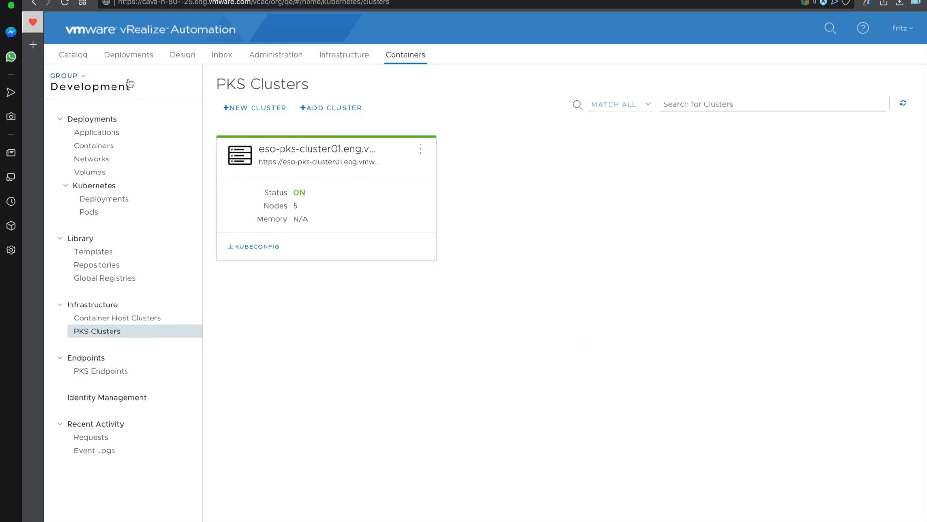
Check the Quality Engineering group's PKS clusters, and open the summary of eso-pks-cluster01.eng.vmware.com under the Development group.
left_click(86, 83)
left_click(86, 150)
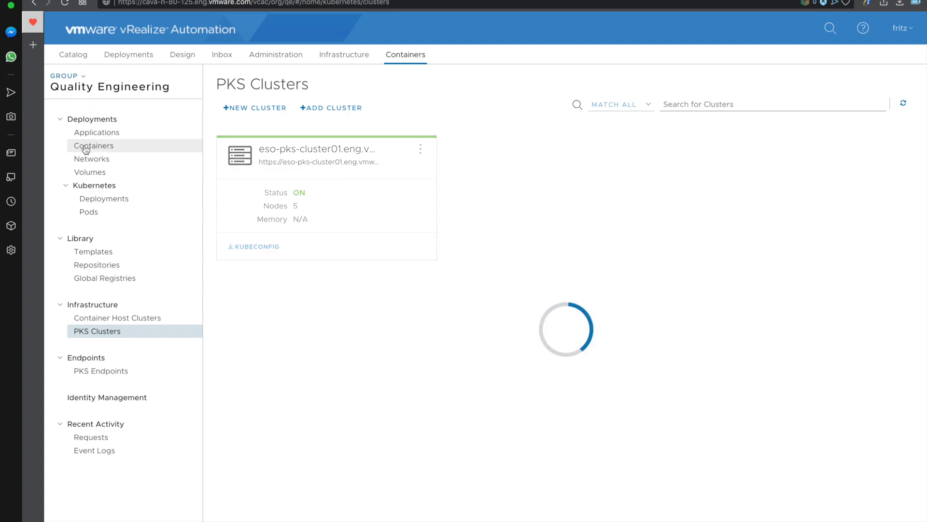
left_click(93, 82)
left_click(96, 117)
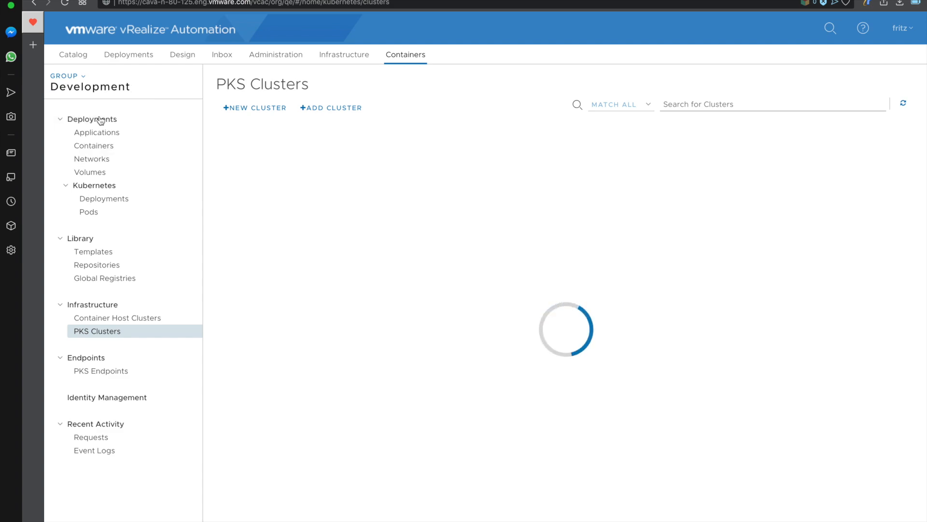
left_click(367, 167)
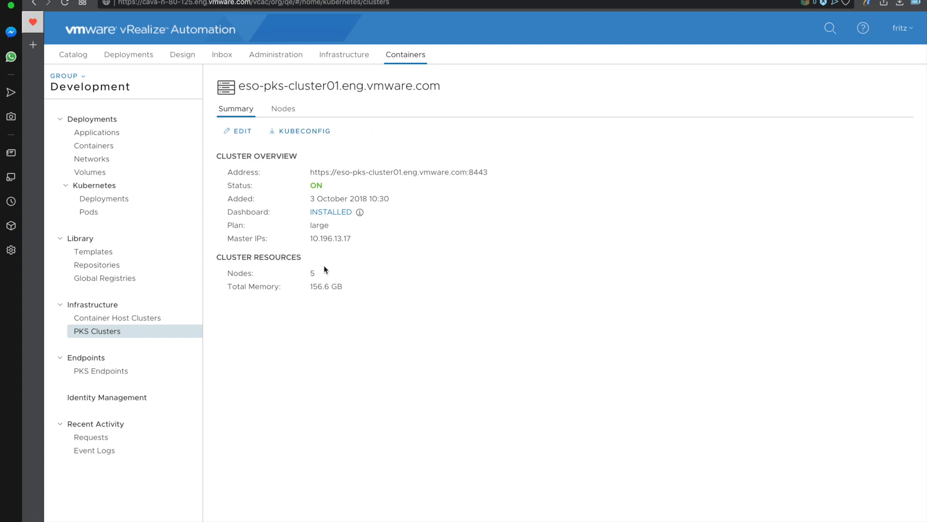
Examine the nodes of eso-pks-cluster01.eng.vmware.com with their CPUs and memory, and return to the cluster summary.
left_click(294, 107)
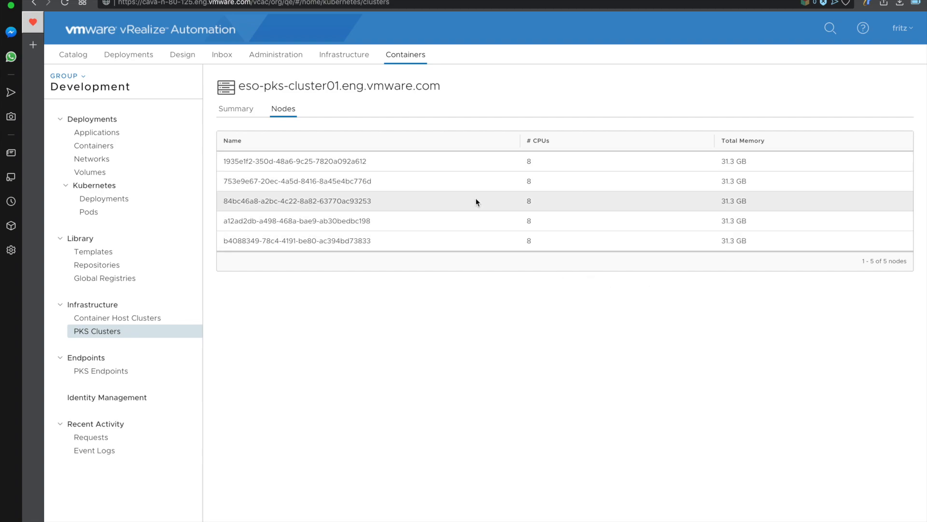
left_click(233, 114)
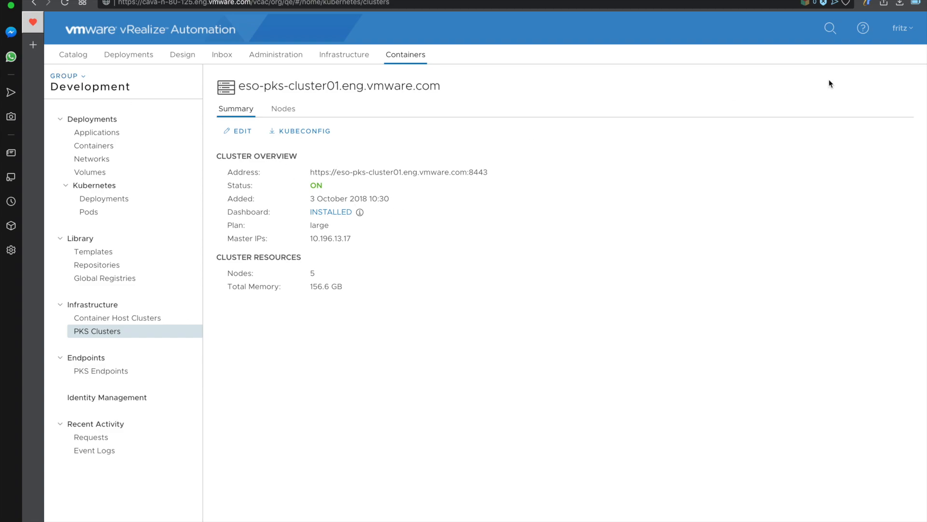
Log out of the current account and sign back in with the developer's username and password.
left_click(910, 38)
left_click(888, 162)
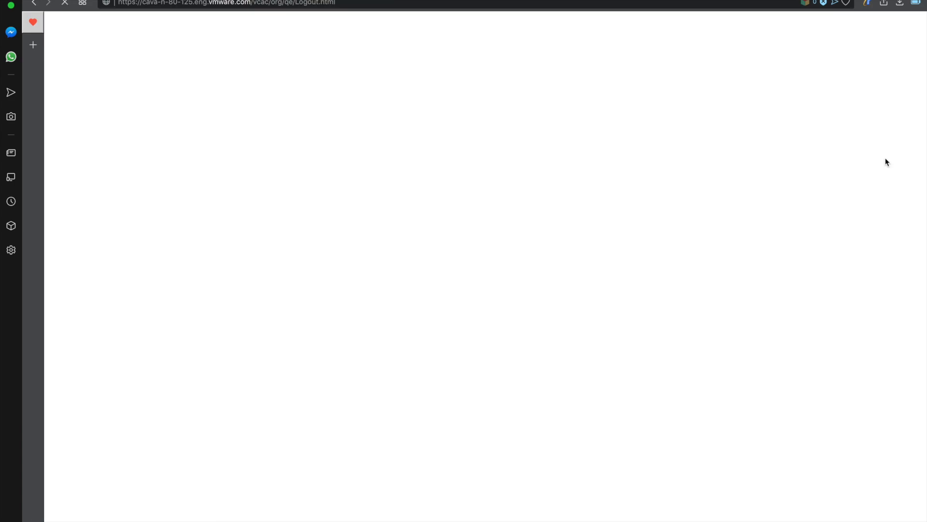
left_click(522, 304)
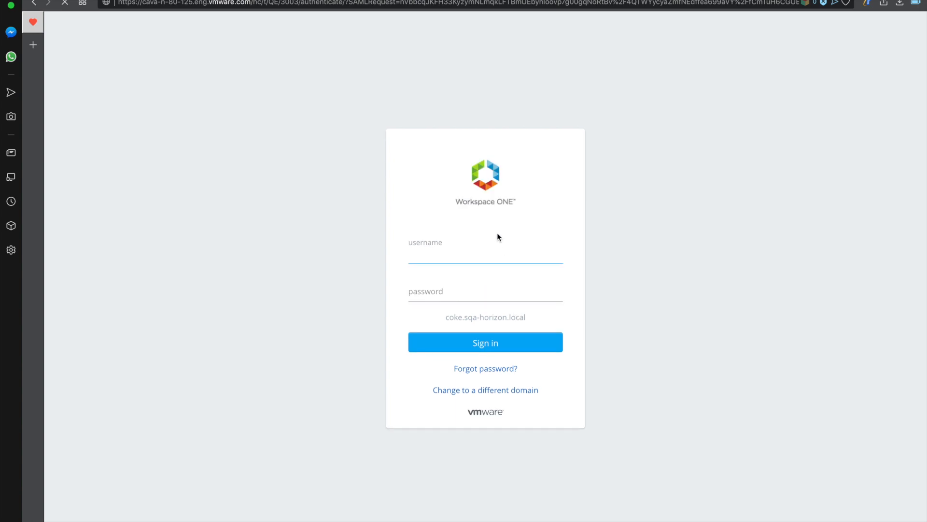
type("scott")
key("Tab")
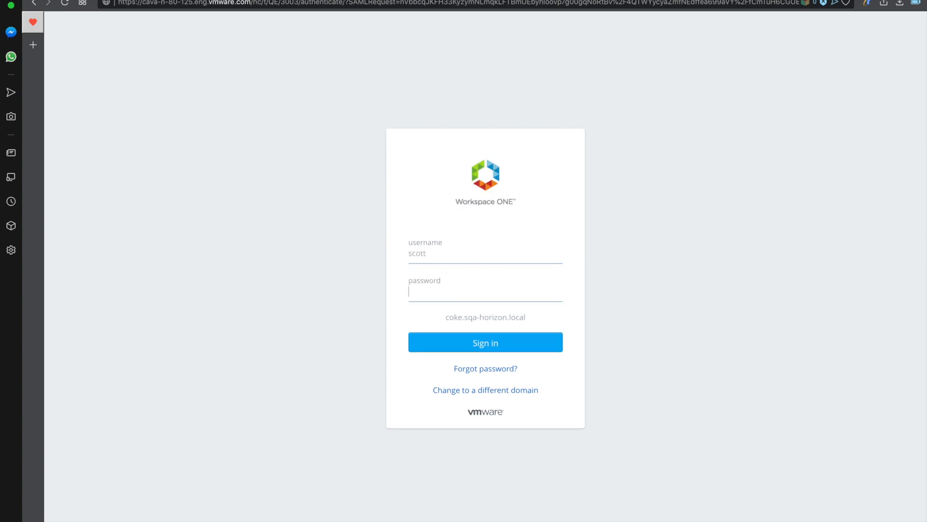
type("••••••••")
left_click(519, 344)
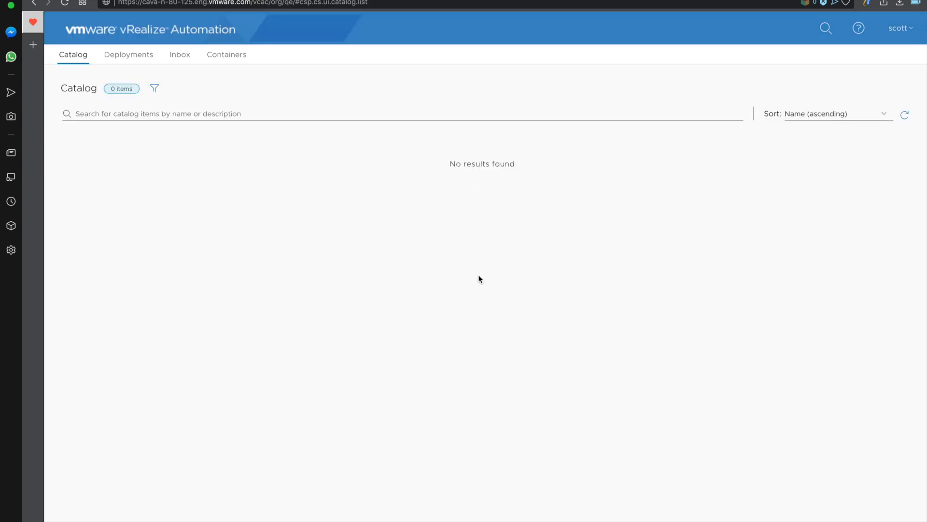
Check the container groups available to this account, and view the summary of Development's PKS cluster eso-pks-cluster01.eng.vmware.com.
left_click(242, 61)
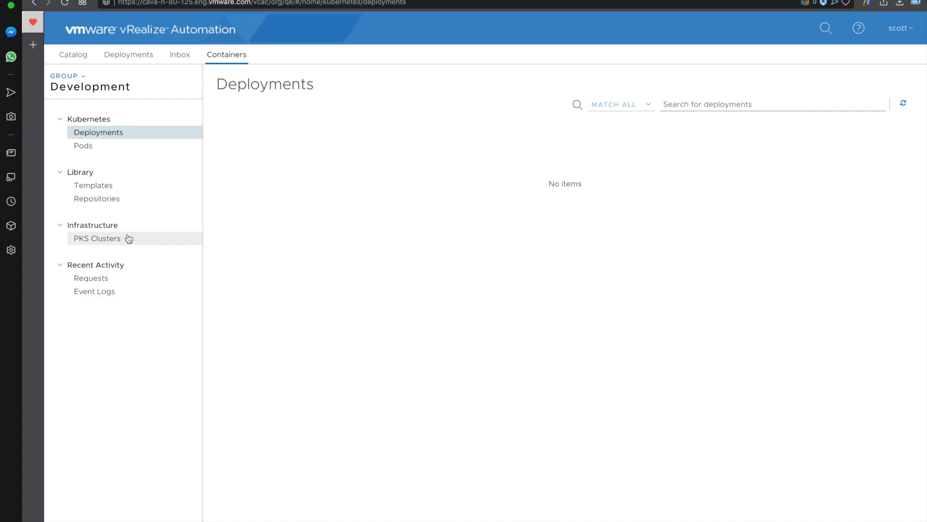
left_click(80, 76)
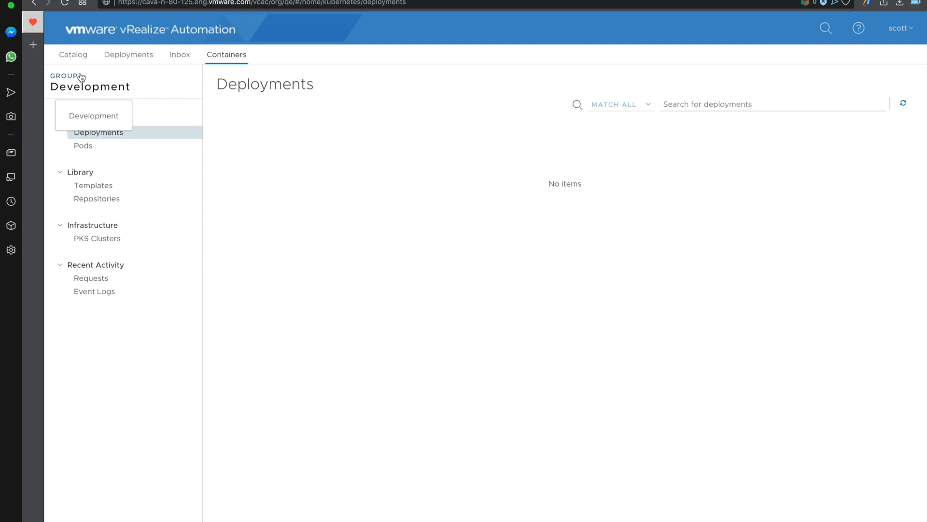
left_click(97, 239)
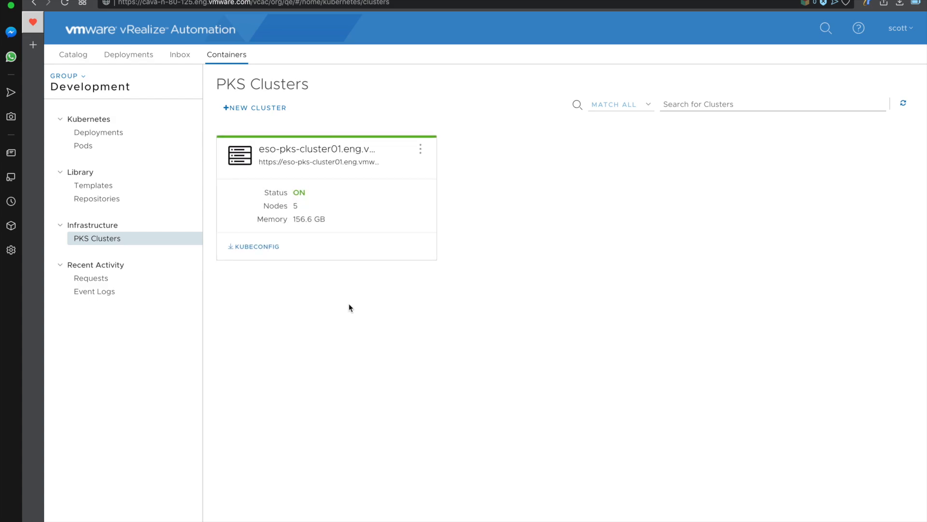
left_click(422, 151)
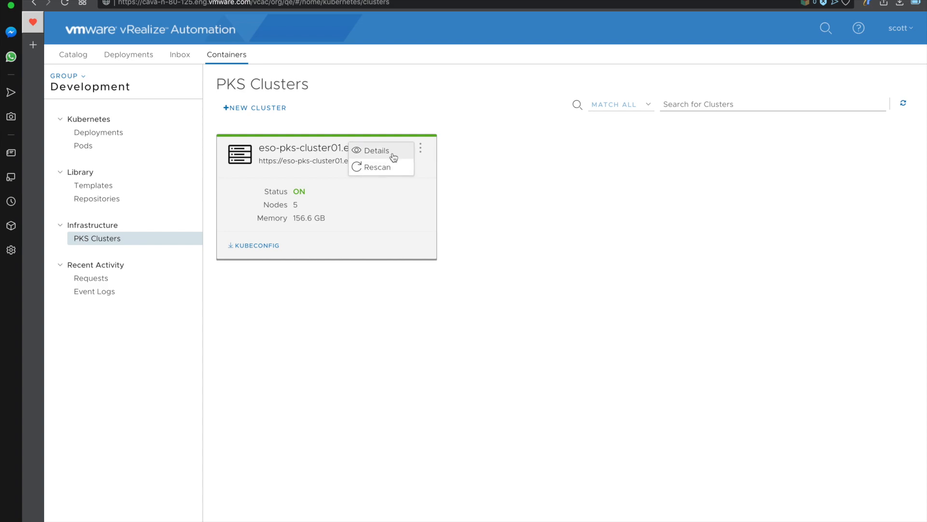
left_click(339, 332)
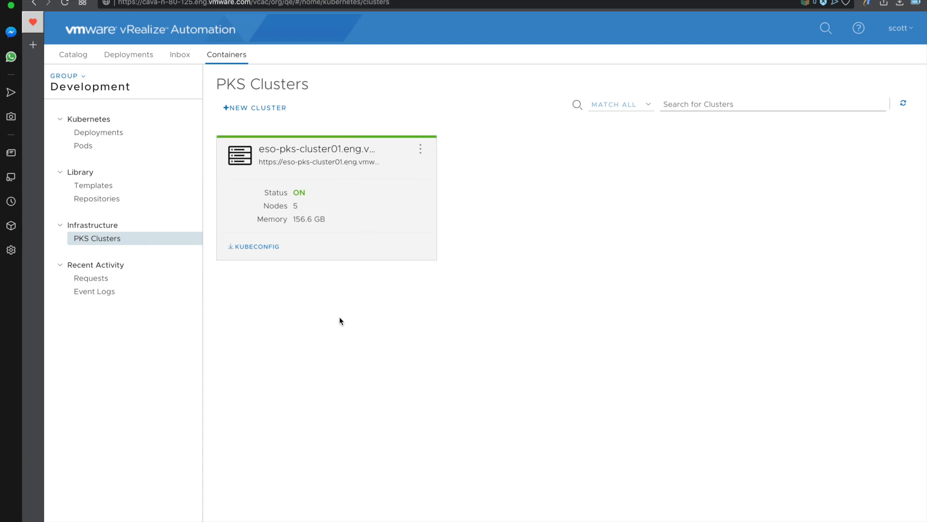
left_click(348, 149)
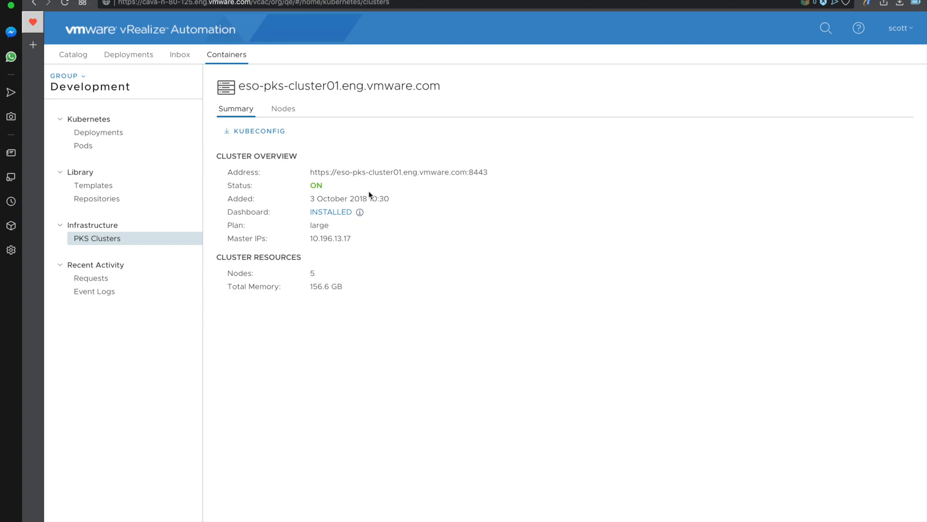
Search the dockerhub registry for nginx repositories.
left_click(100, 202)
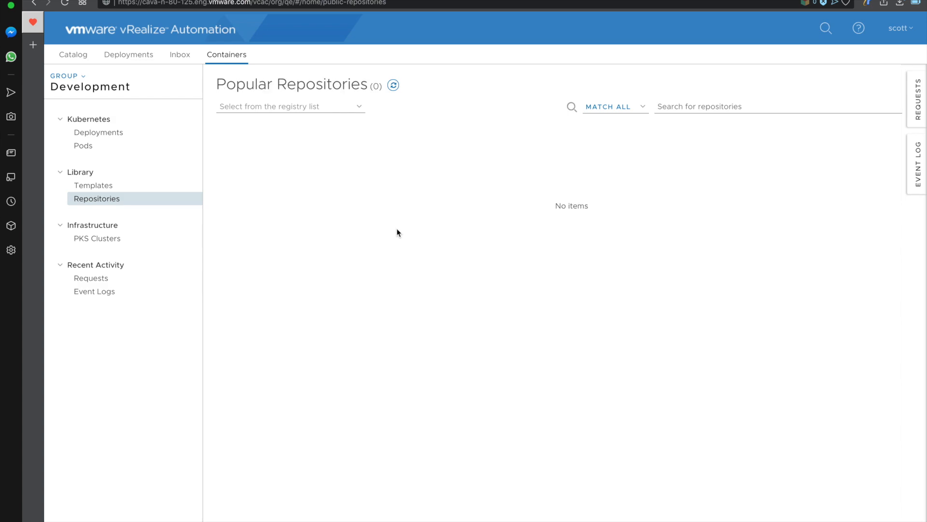
left_click(354, 108)
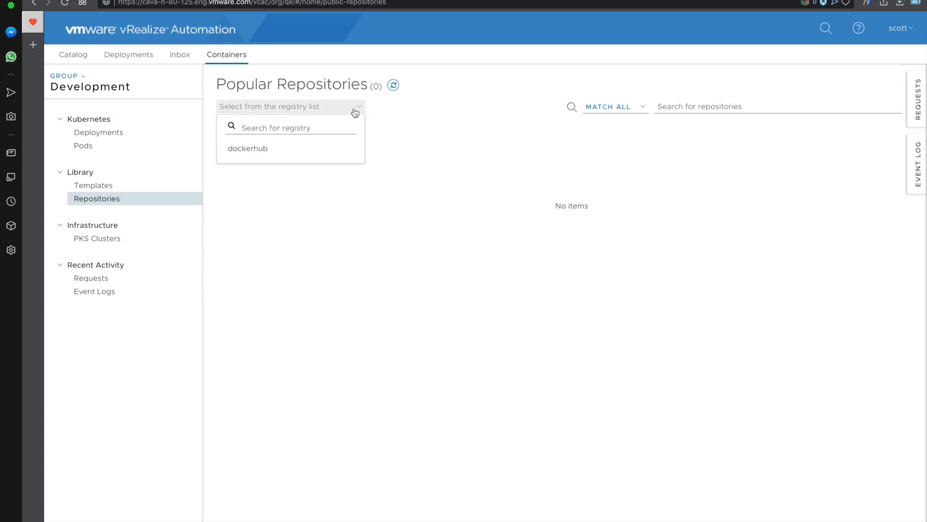
left_click(321, 148)
left_click(681, 107)
type("nginx")
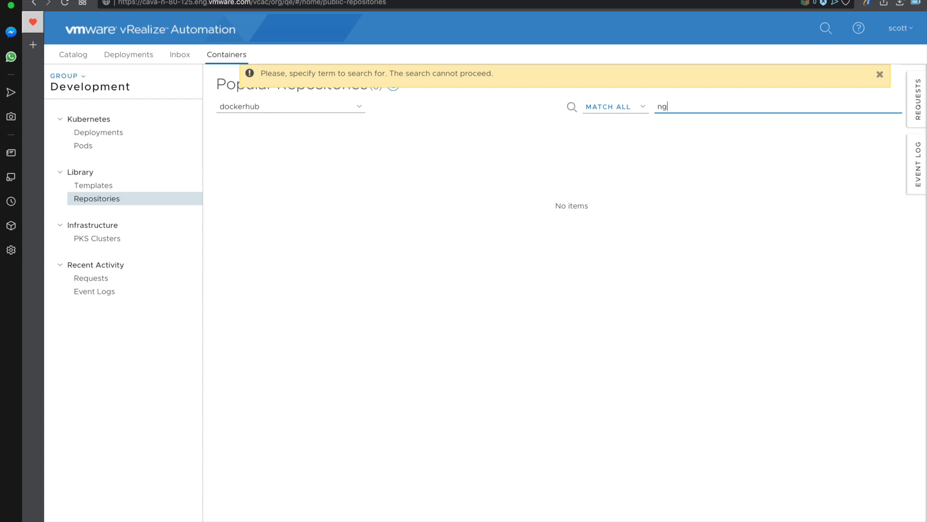
key("Return")
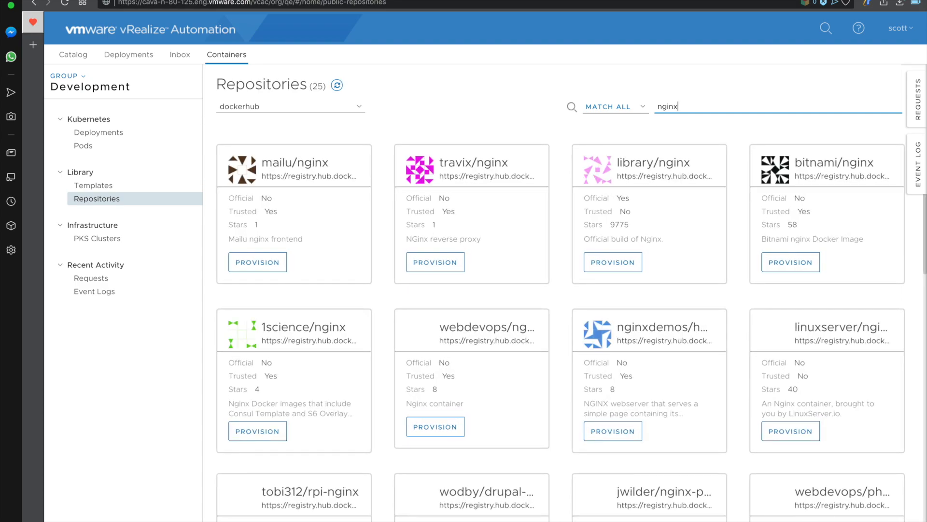
Provision a Kubernetes deployment from the mailu/nginx image, reviewing its network, policy and environment settings first.
left_click(245, 264)
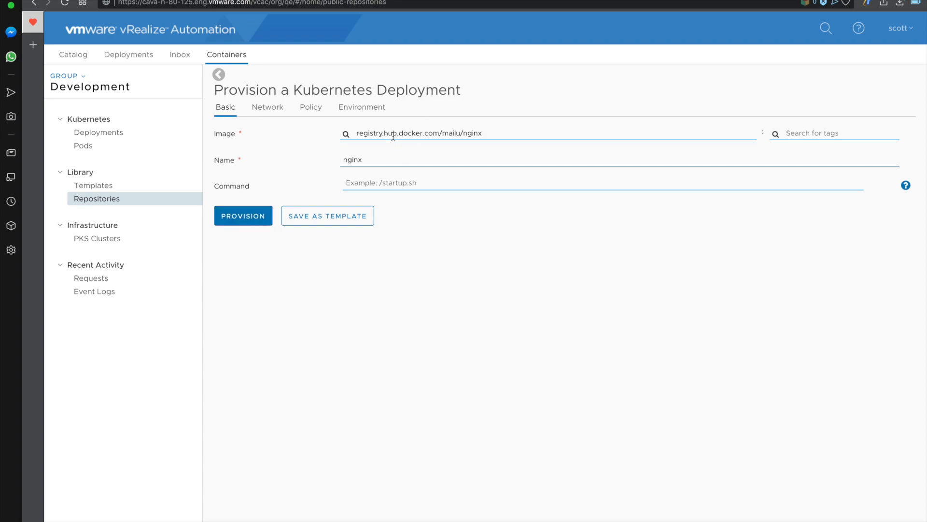
left_click(277, 109)
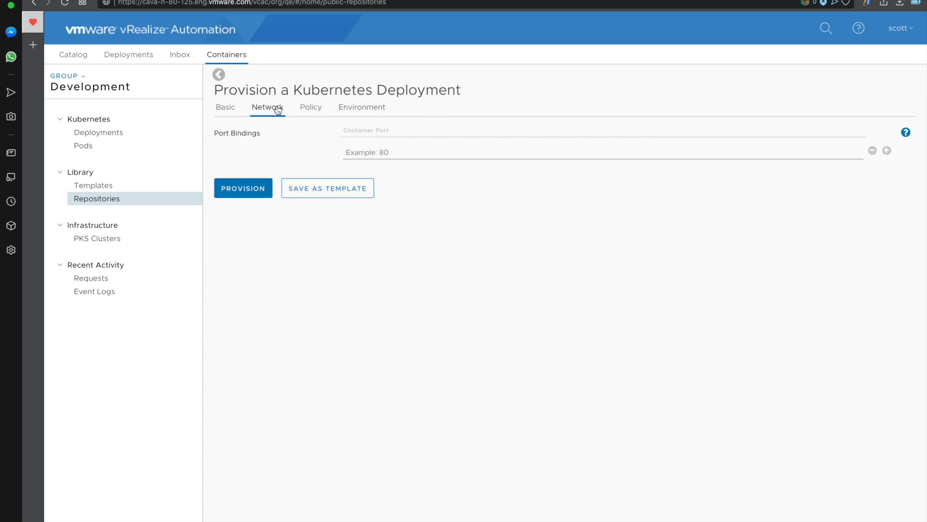
left_click(318, 113)
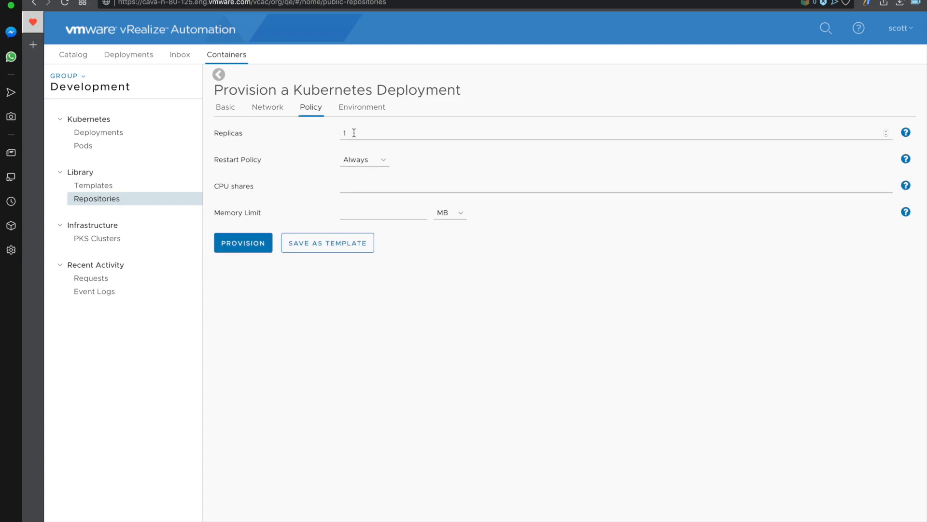
left_click(372, 107)
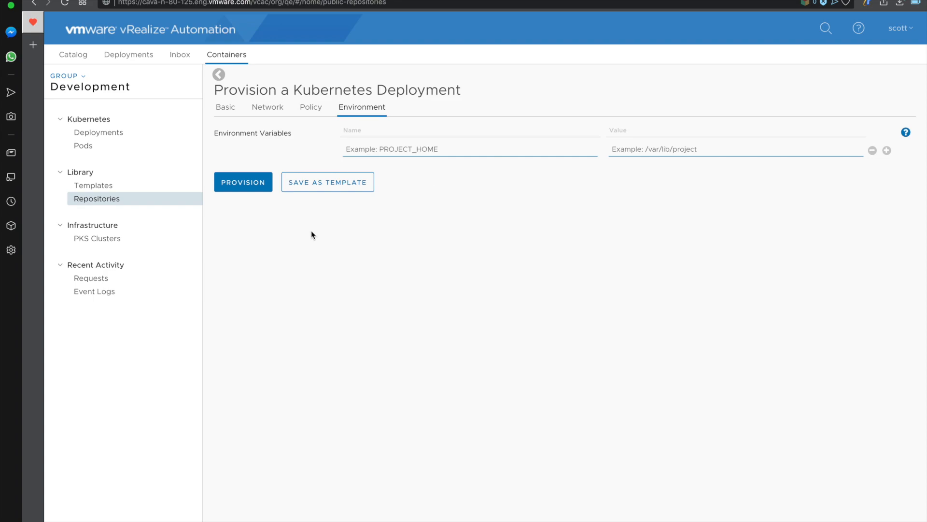
left_click(239, 183)
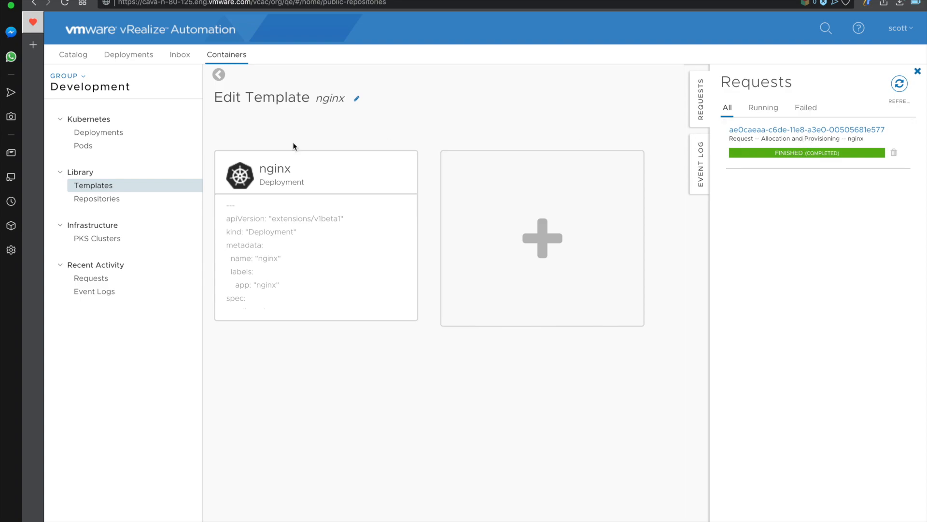
Inspect the provisioned nginx deployment and its pod in the Development group.
left_click(126, 133)
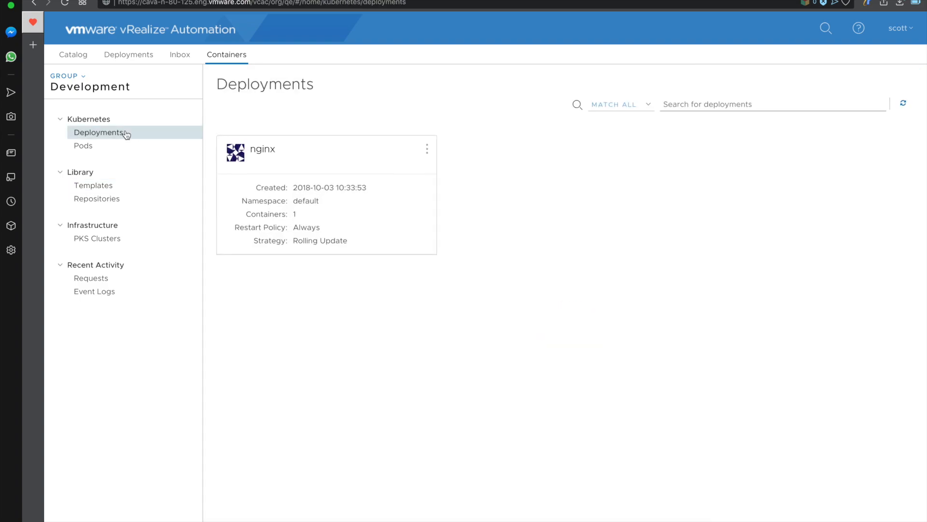
left_click(110, 146)
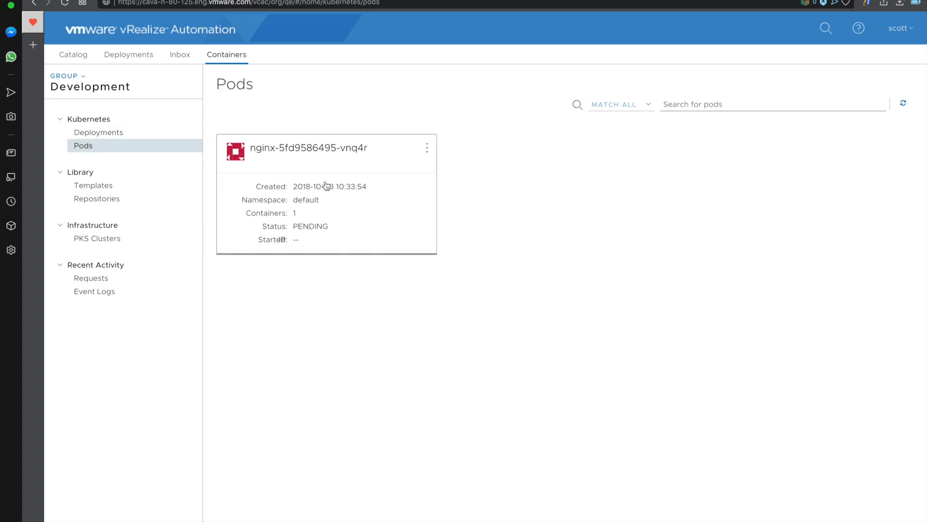
left_click(316, 163)
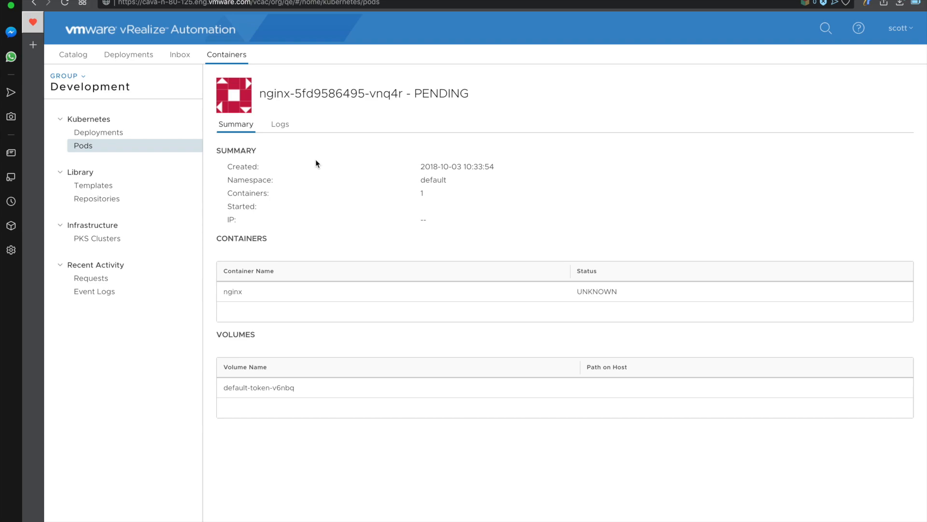
left_click(148, 135)
left_click(356, 186)
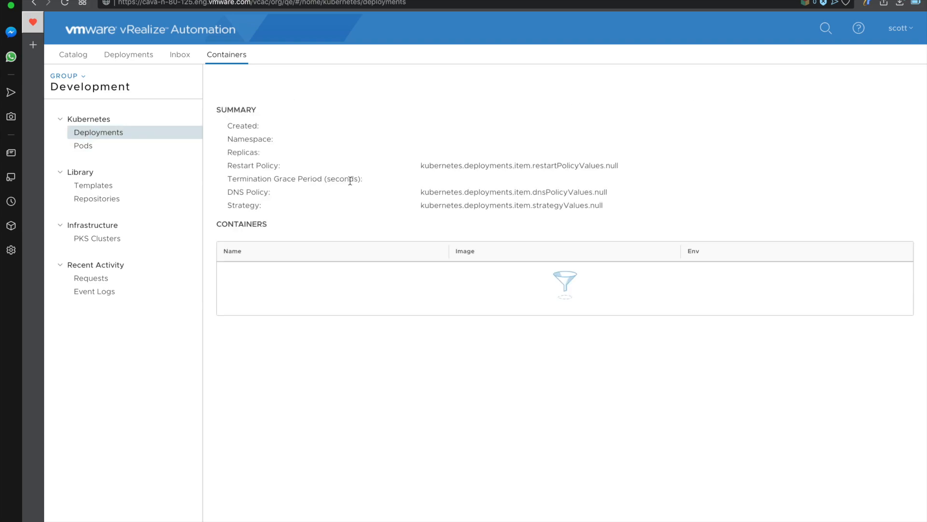
left_click(124, 149)
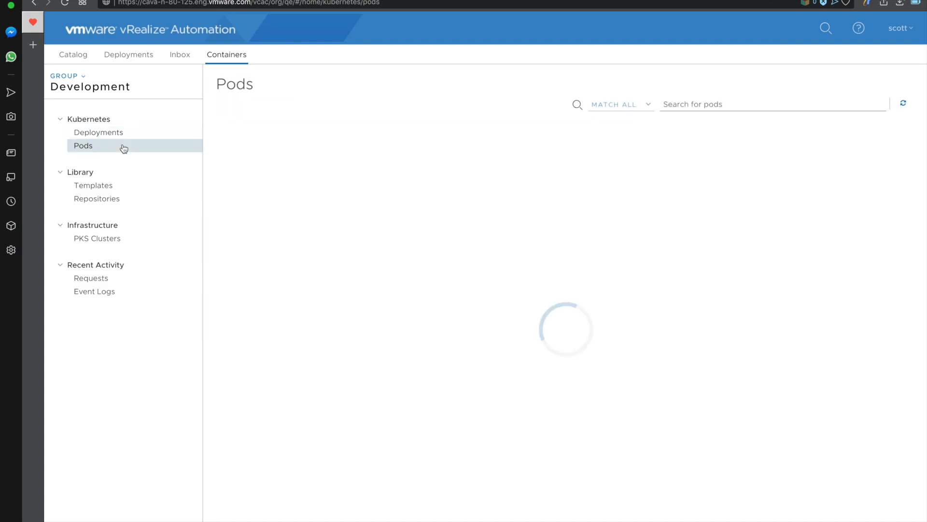
Start a new PKS cluster for the Development group on PKS Endpoint, named scotts-cluster, using Plan 1.
left_click(131, 239)
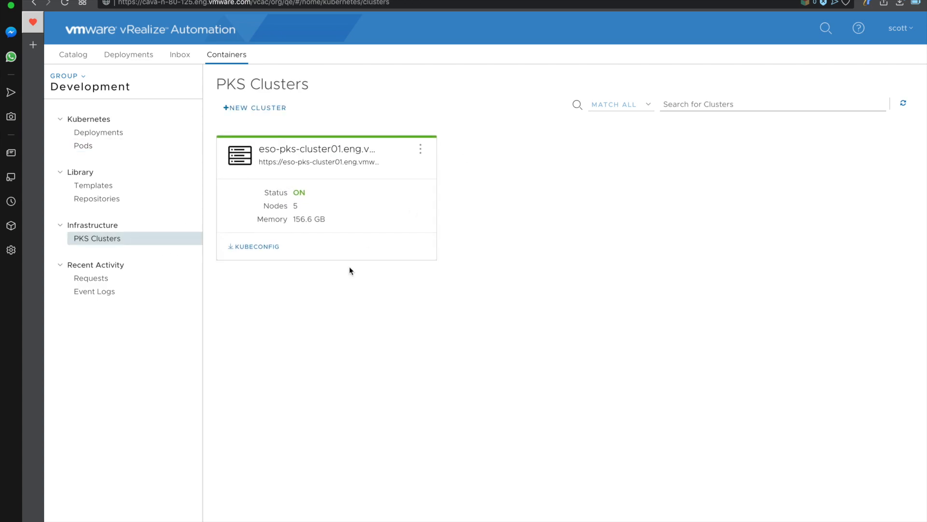
left_click(270, 109)
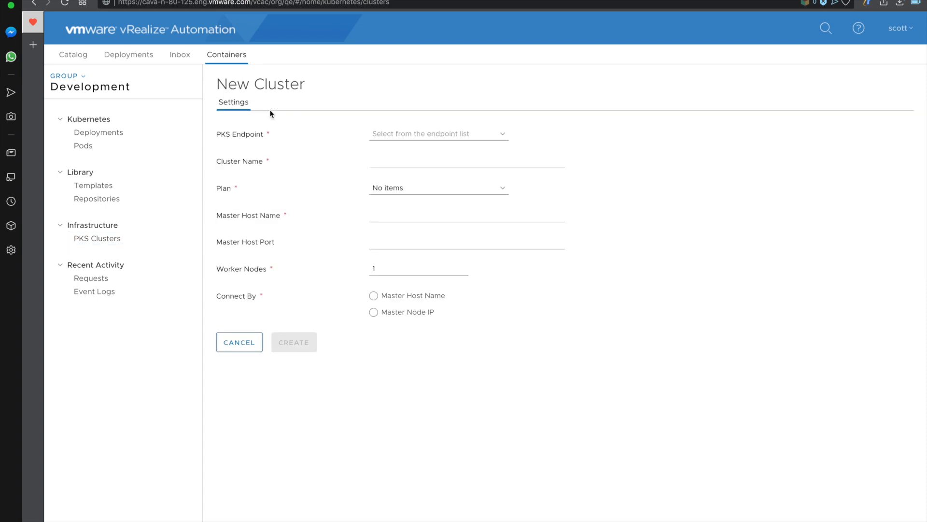
left_click(405, 135)
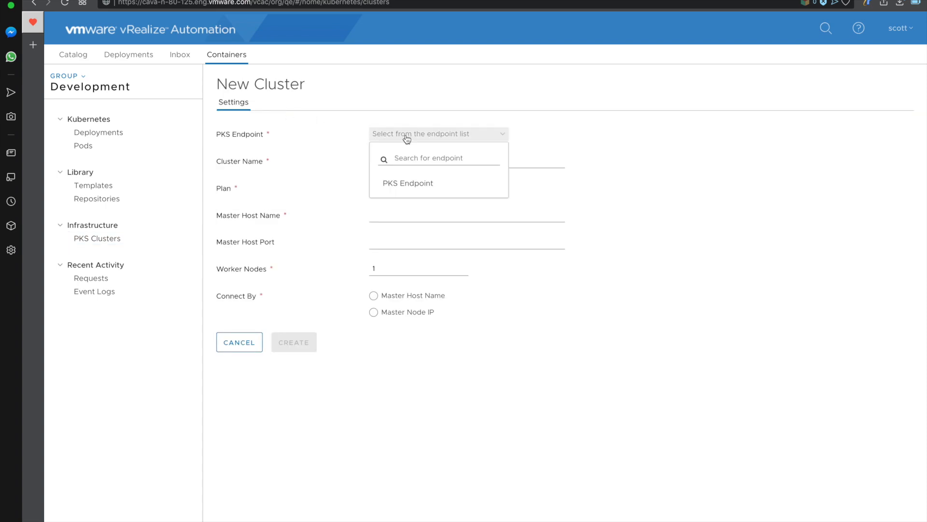
left_click(437, 184)
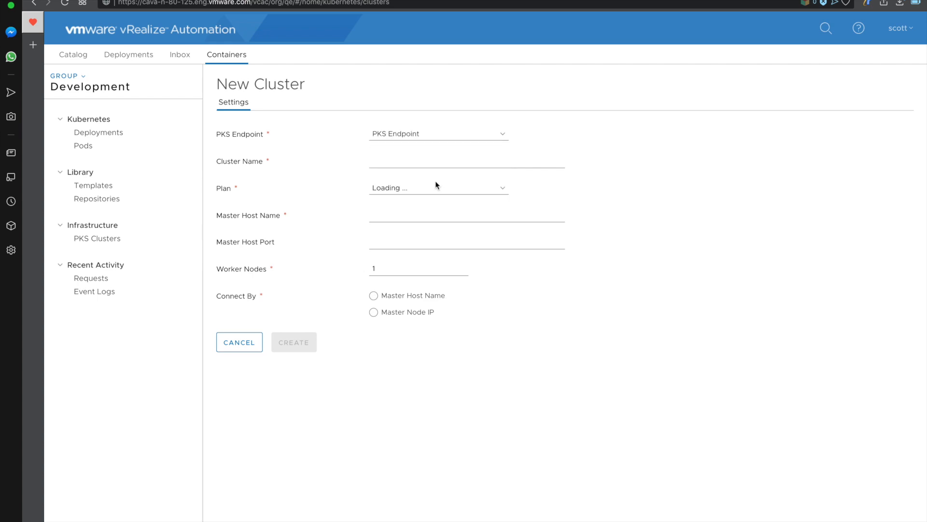
left_click(441, 160)
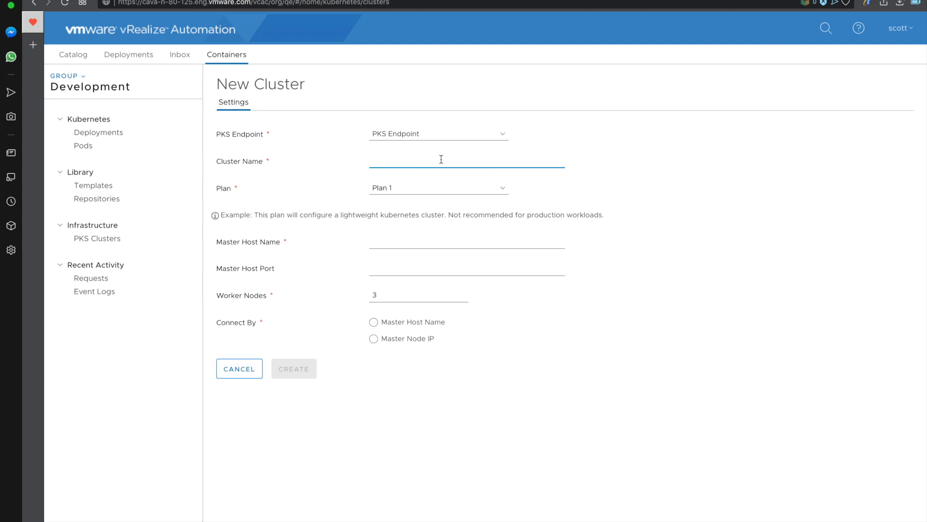
type("scotts-cluster")
key("super+a")
key("super+c")
left_click(503, 189)
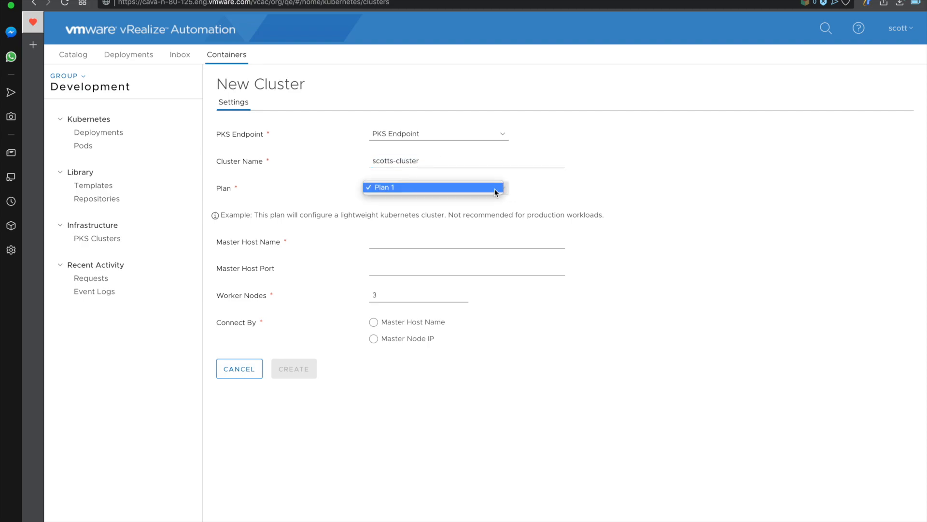
left_click(496, 192)
Create the cluster with master host name scotts-cluster, 1 worker node and connection by Master Node IP, and refresh the cluster list.
left_click(514, 241)
key("super+v")
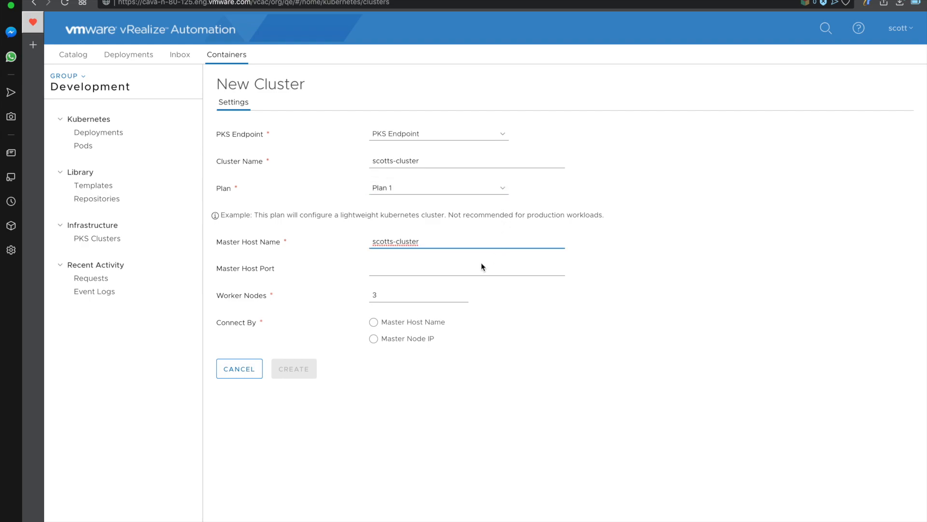
left_click(464, 269)
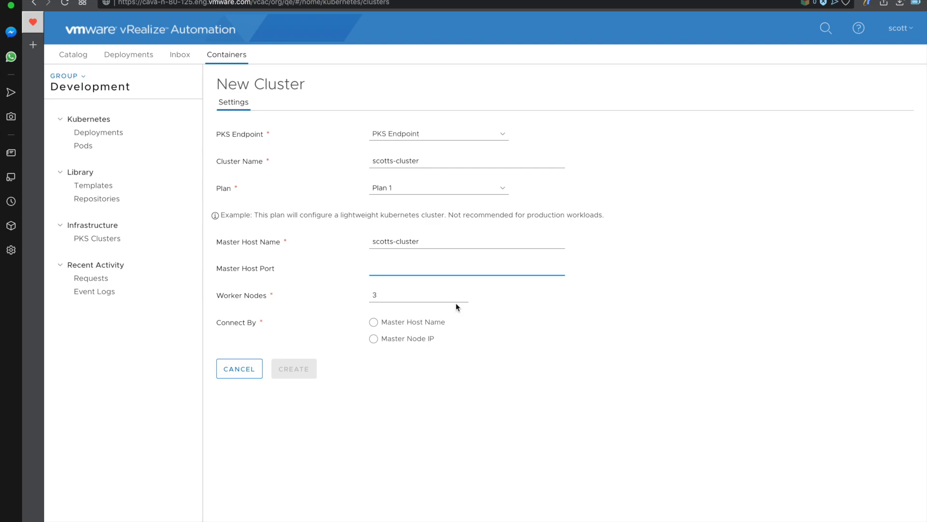
left_click(433, 295)
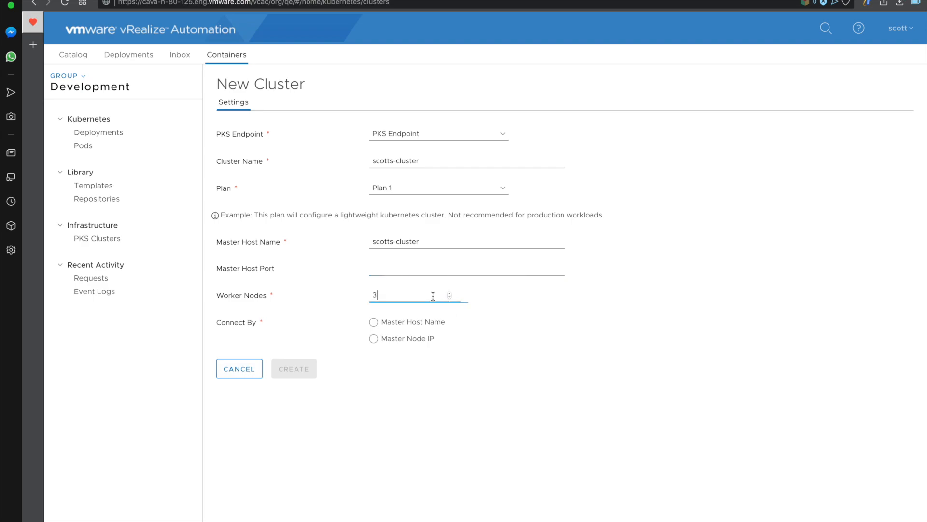
key("BackSpace")
type("1")
left_click(380, 339)
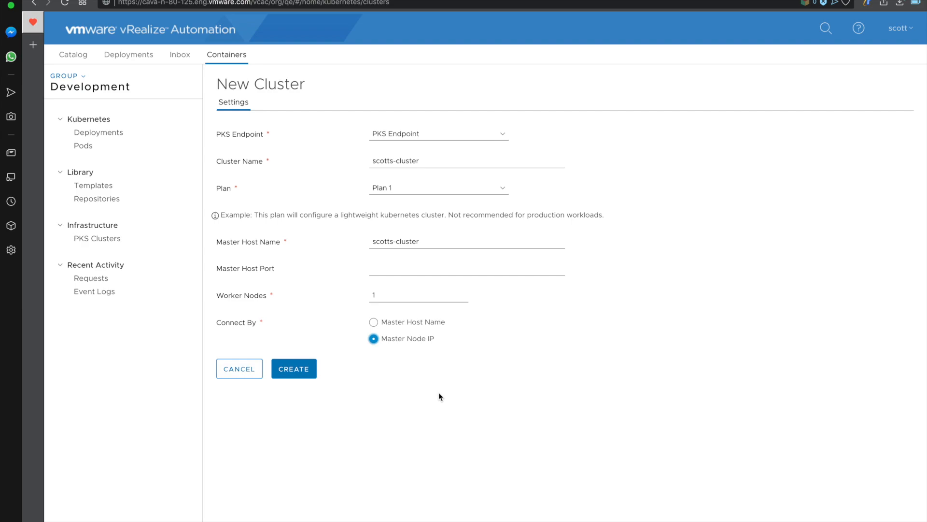
left_click(288, 373)
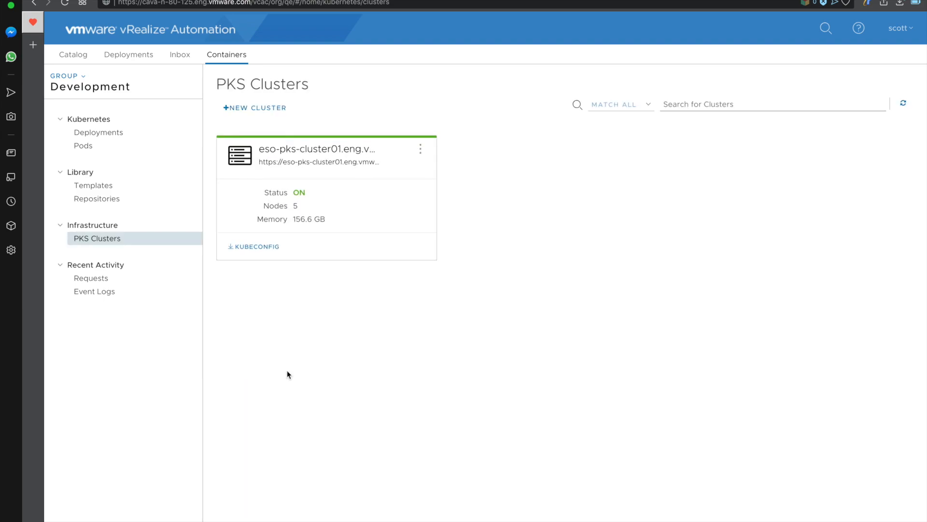
left_click(903, 104)
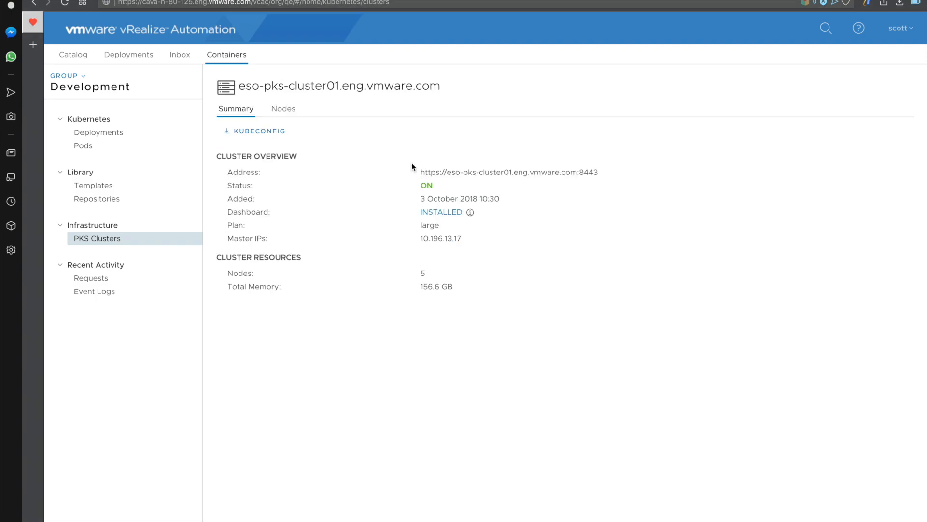
Download the kubeconfig of eso-pks-cluster01.eng.vmware.com into the home directory's .kube folder under the file name config.
left_click(283, 132)
left_click(269, 133)
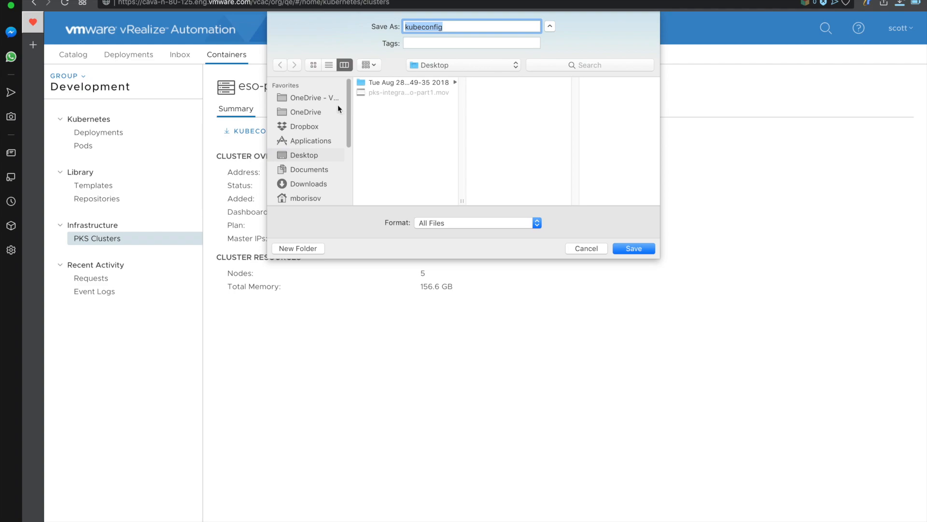
left_click(300, 196)
scroll(419, 124, "down", 2)
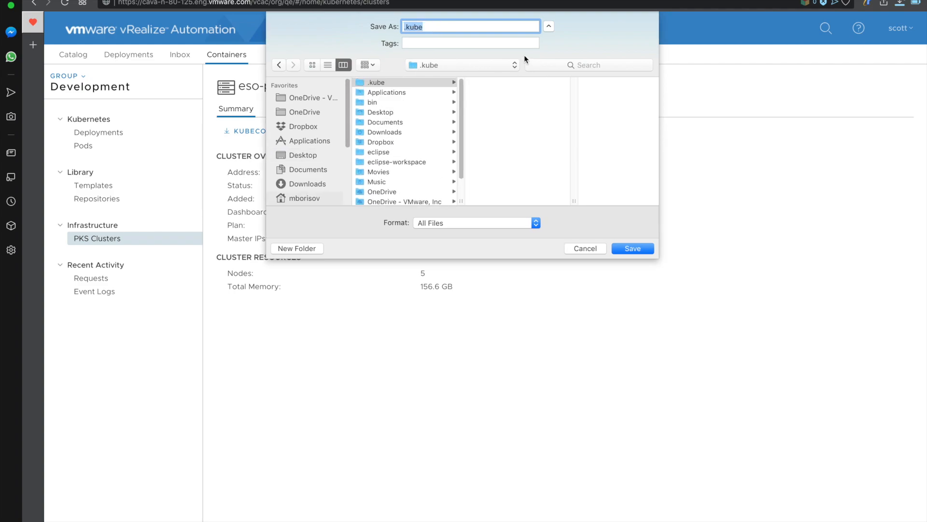
left_click(464, 30)
key("BackSpace")
key("BackSpace")
key("BackSpace")
key("BackSpace")
key("BackSpace")
type("config")
left_click(624, 246)
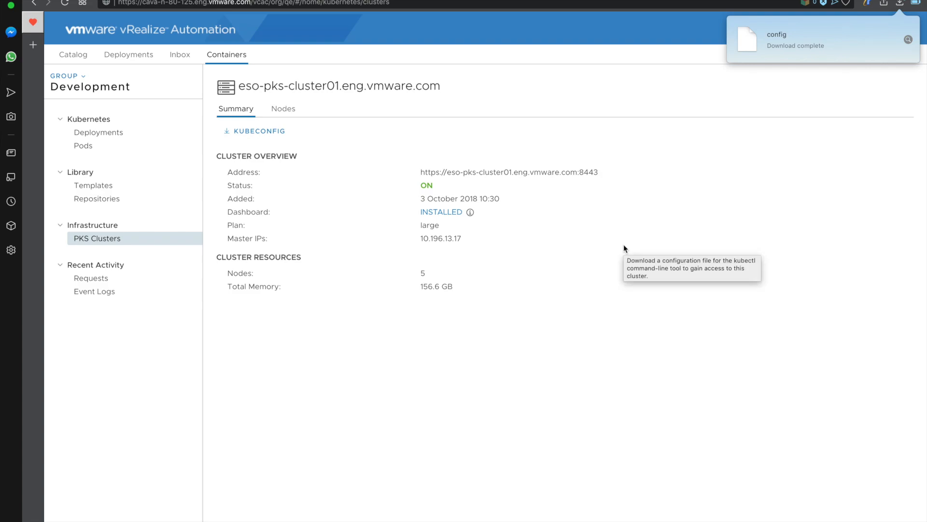
Switch to the terminal, clear its output and list the cluster's deployments with kubectl get deployments.
key("super+Tab")
key("super+Tab")
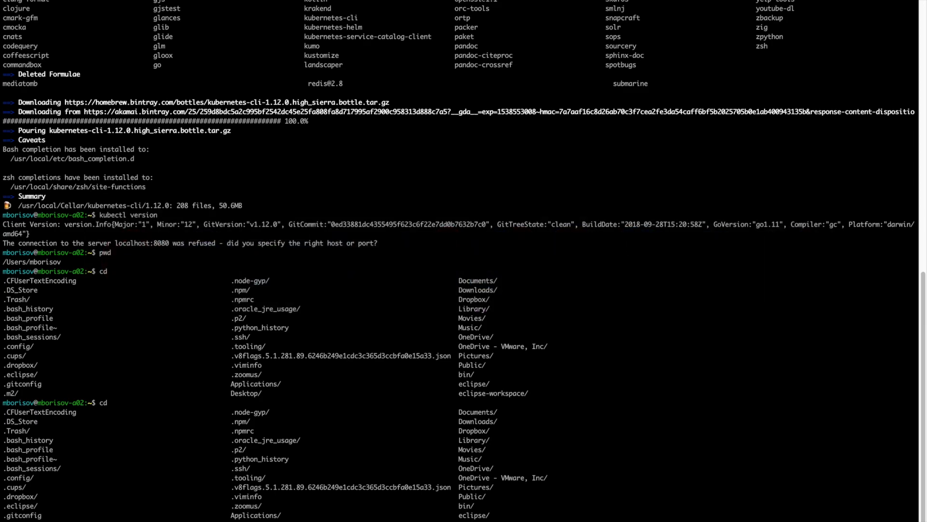
key("ctrl+l")
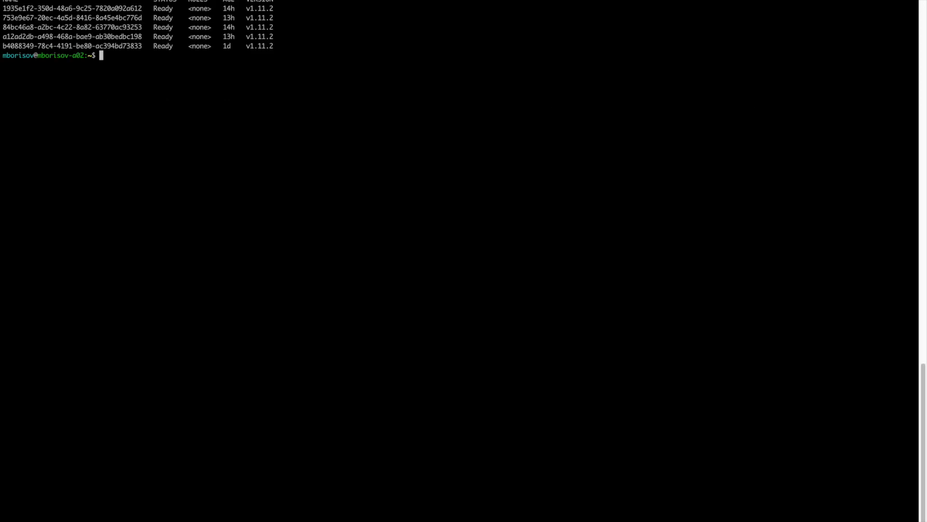
type("kuve")
key("BackSpace")
key("BackSpace")
type("bectl get deployments")
key("Return")
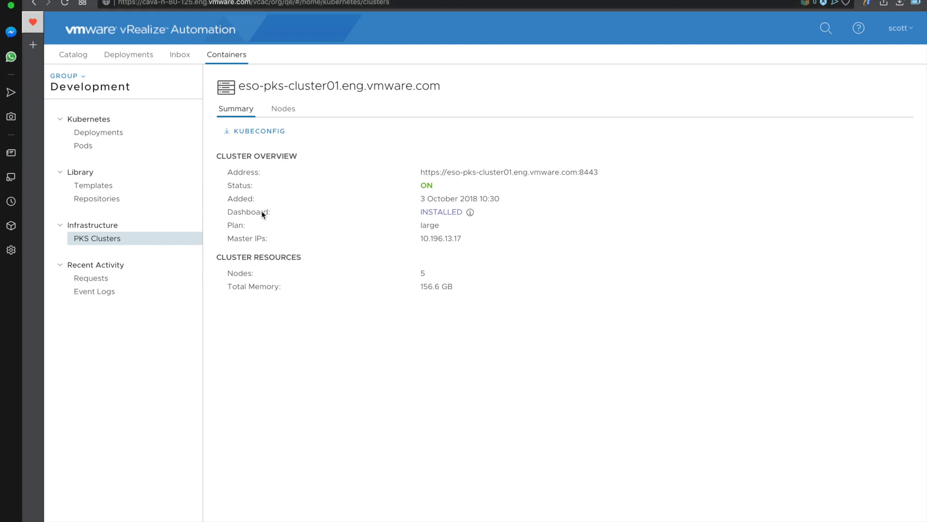
Open the Kubernetes Dashboard of eso-pks-cluster01 from vRealize Automation and sign in with the config file in the .kube folder.
mouse_move(470, 213)
left_click(445, 212)
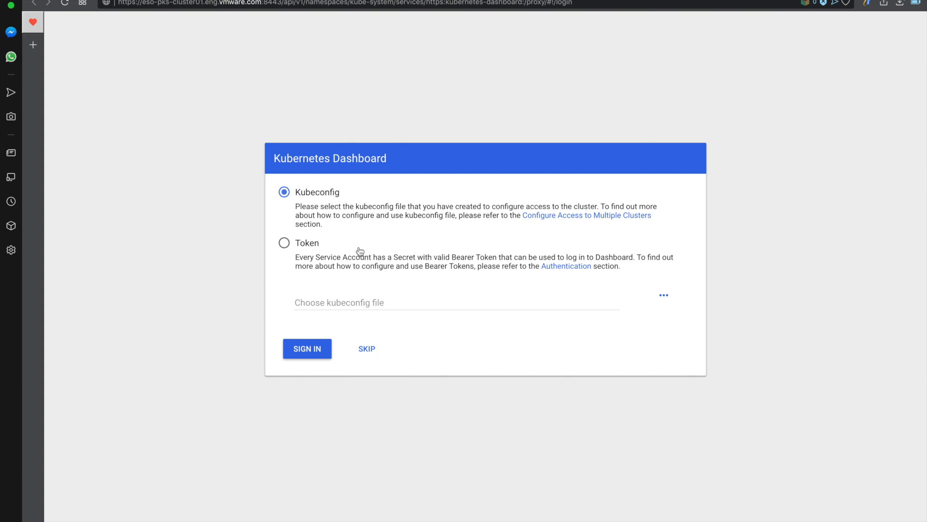
left_click(457, 299)
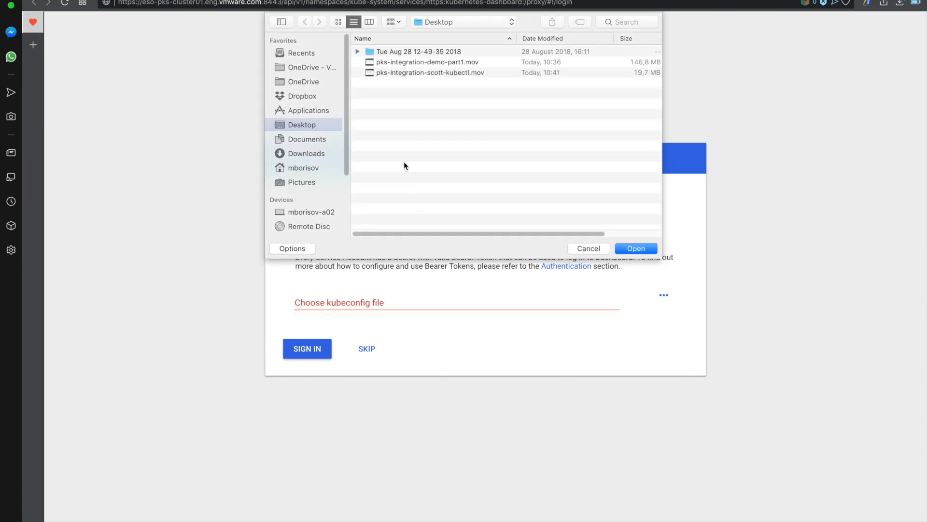
left_click(301, 138)
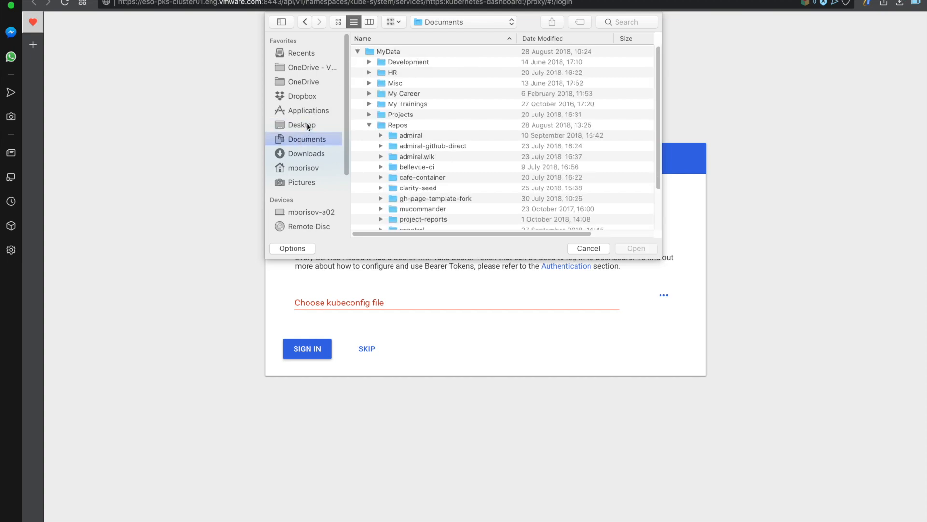
left_click(297, 167)
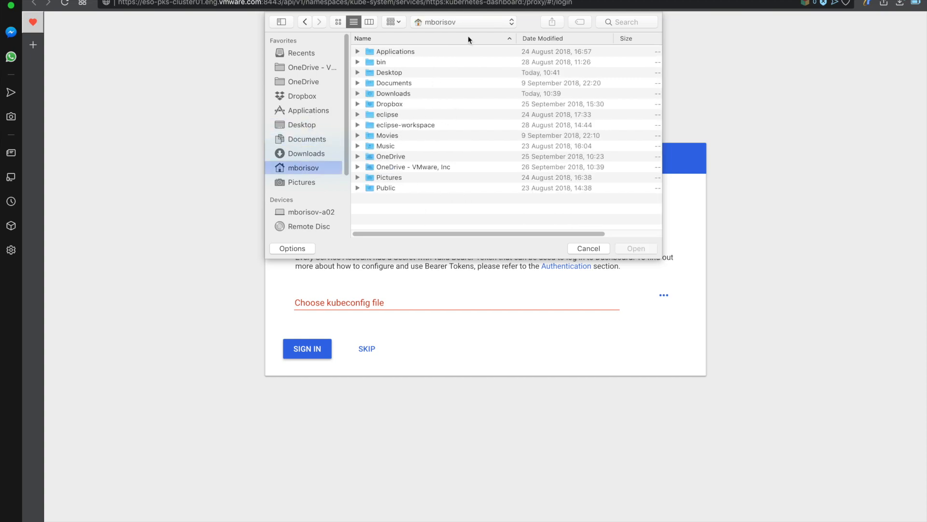
key("super+shift+g")
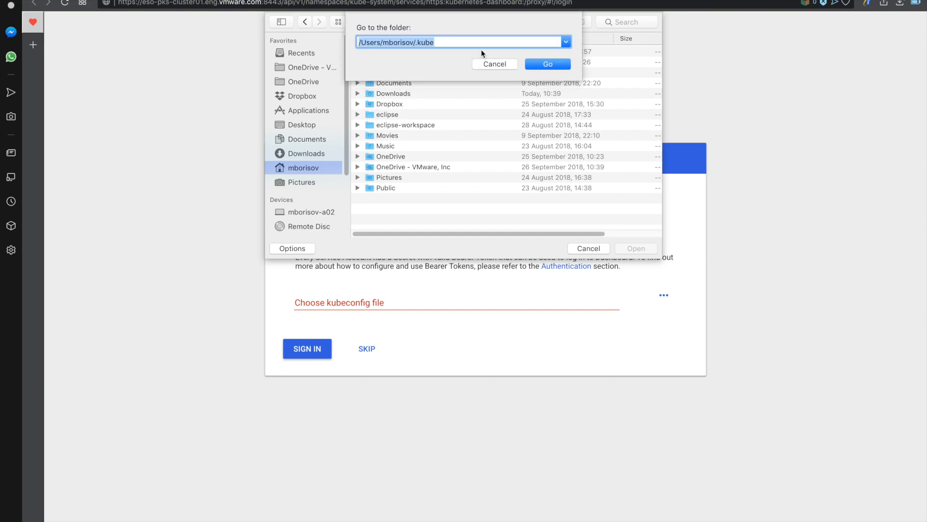
left_click(543, 65)
left_click(441, 74)
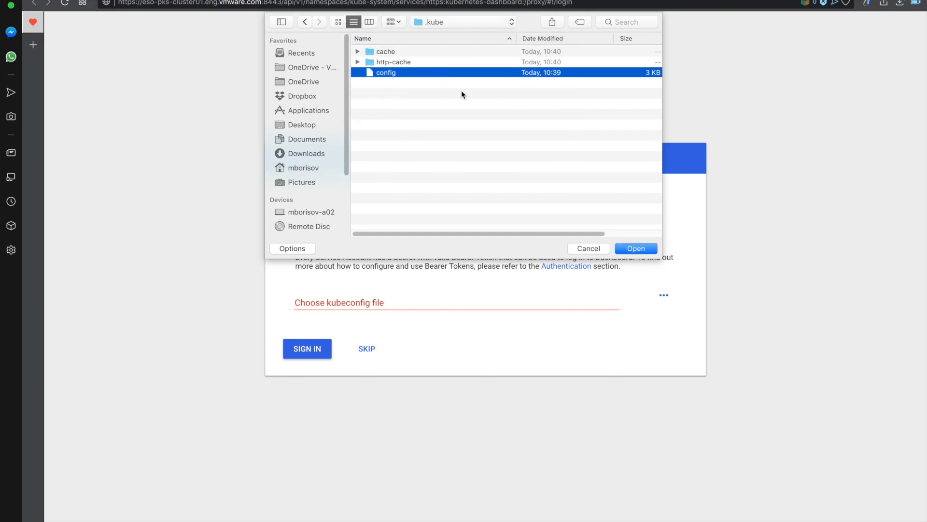
left_click(618, 247)
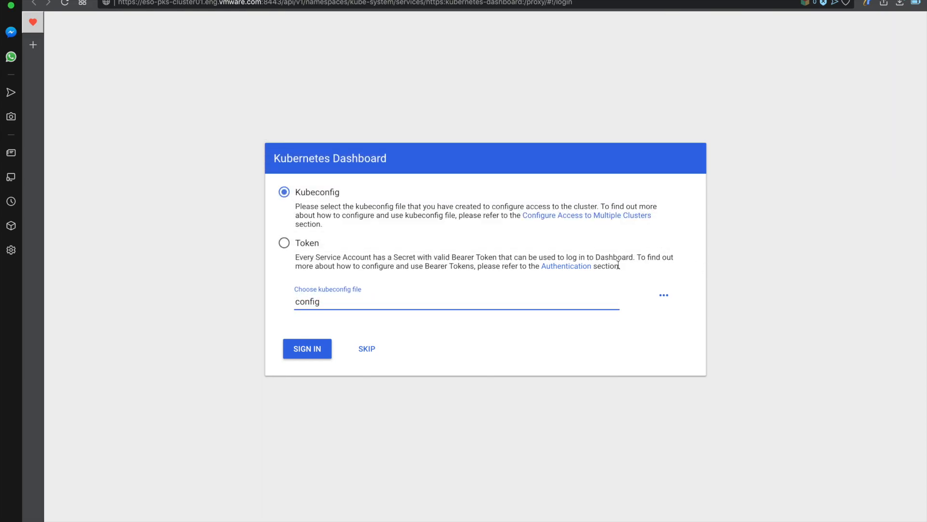
left_click(317, 357)
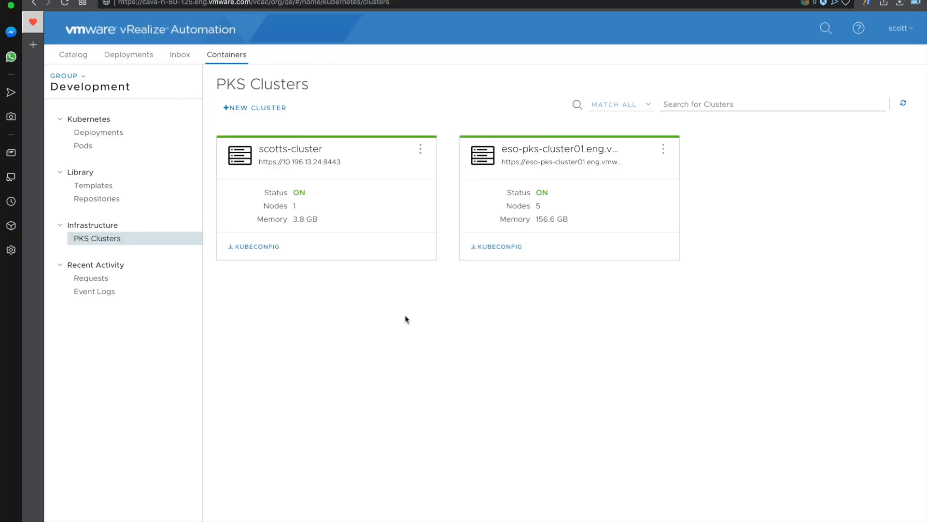
Compare the management actions available for scotts-cluster and for the eso-pks-cluster01 cluster.
left_click(420, 149)
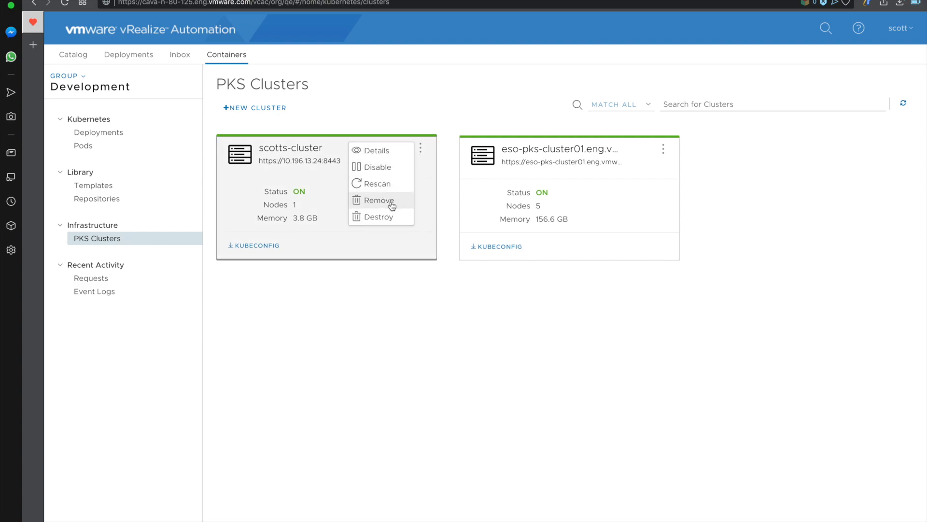
left_click(435, 282)
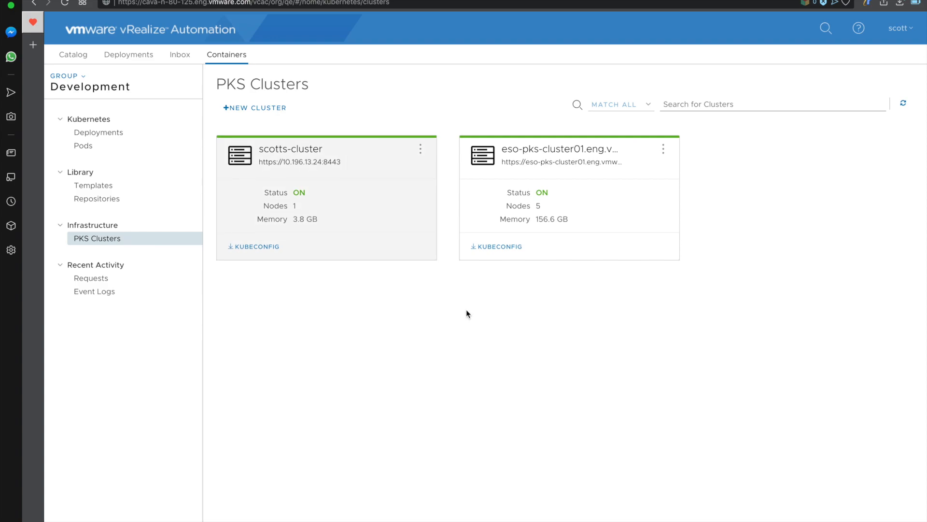
left_click(664, 149)
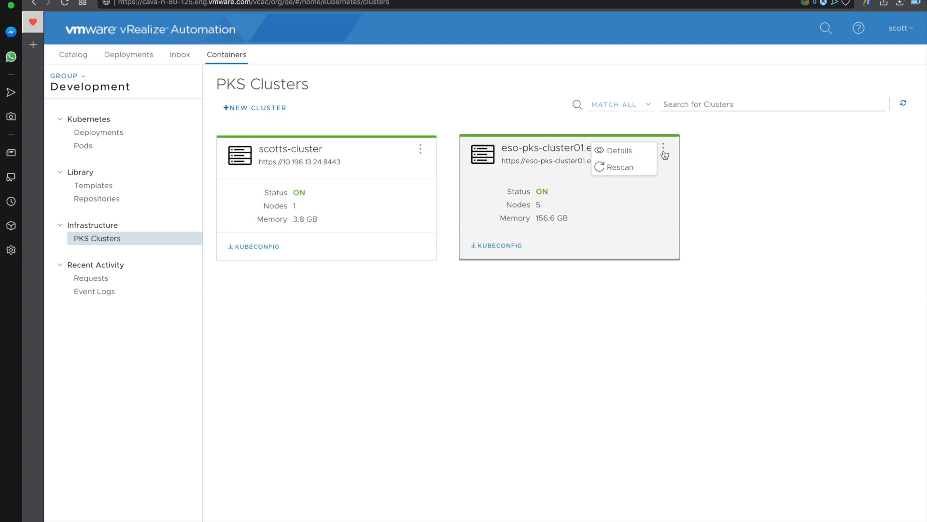
left_click(527, 294)
Destroy scotts-cluster and check on the removal in the refreshed cluster list and the recent requests.
left_click(420, 149)
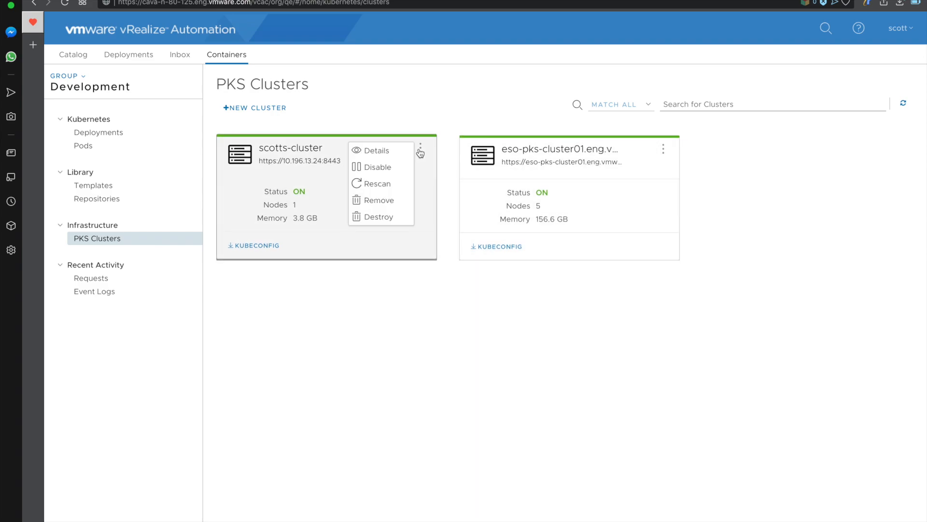
left_click(392, 217)
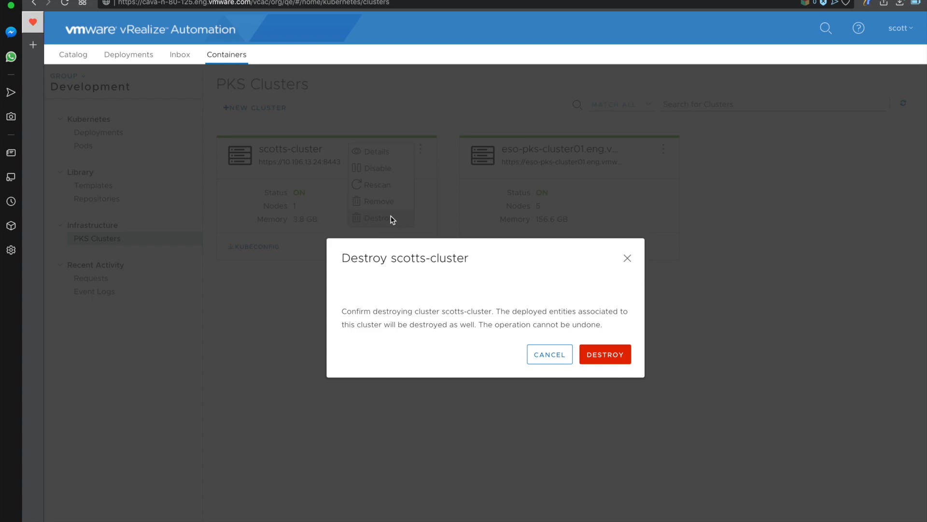
left_click(606, 354)
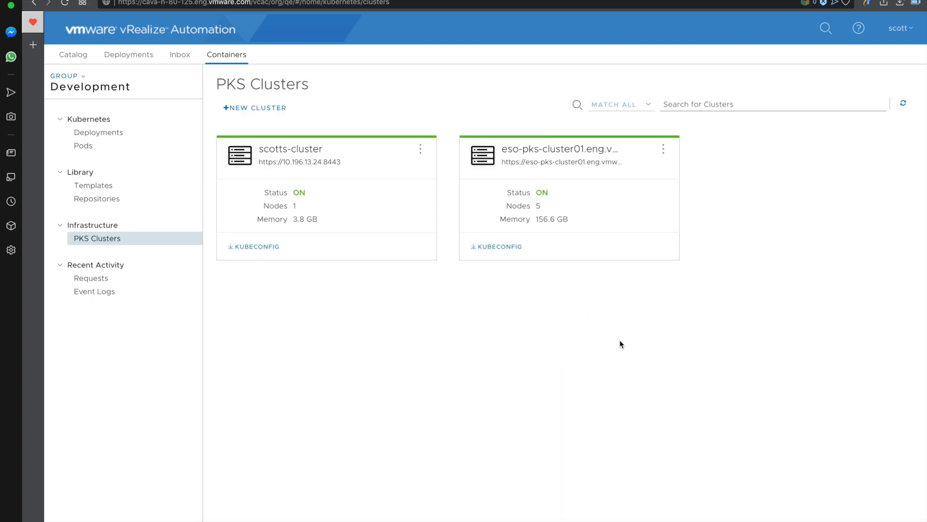
left_click(904, 103)
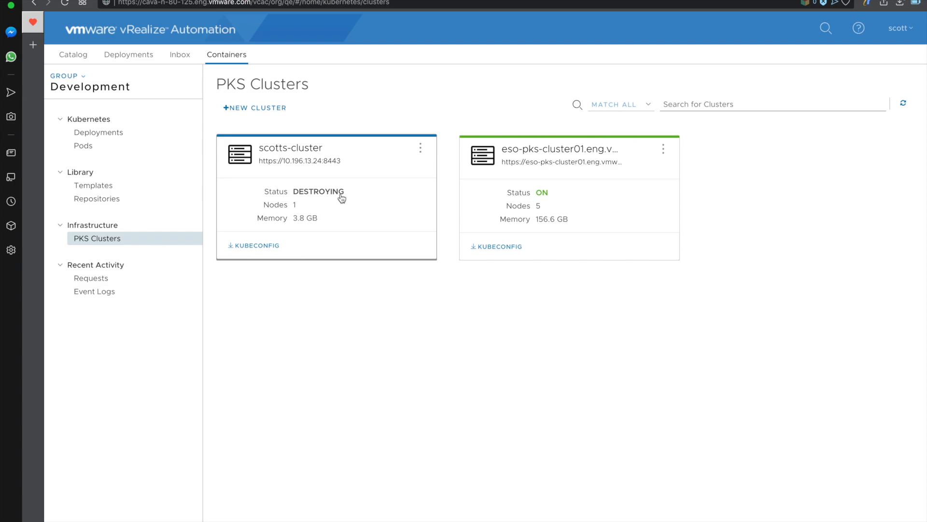
left_click(112, 278)
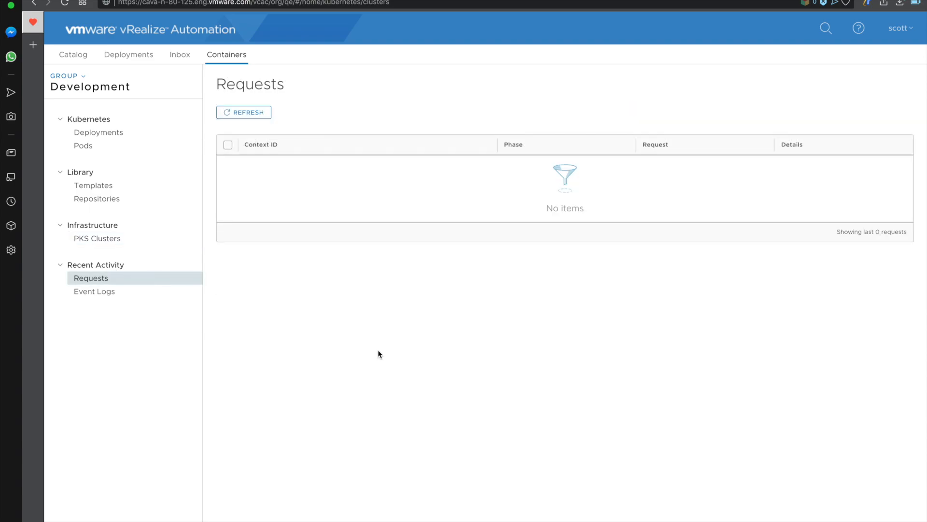